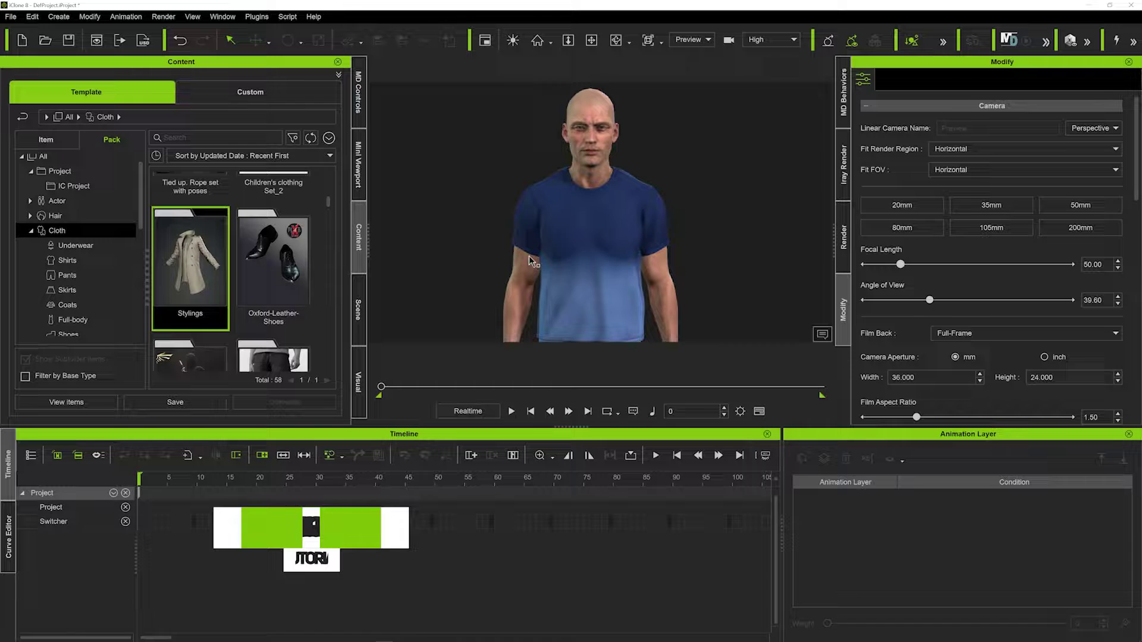
Step: Search all content for 'decal' and drag RL_PBR_Layered-Decal.isubstance from Substance Super Tools onto the character
scroll(36, 196, up, 1)
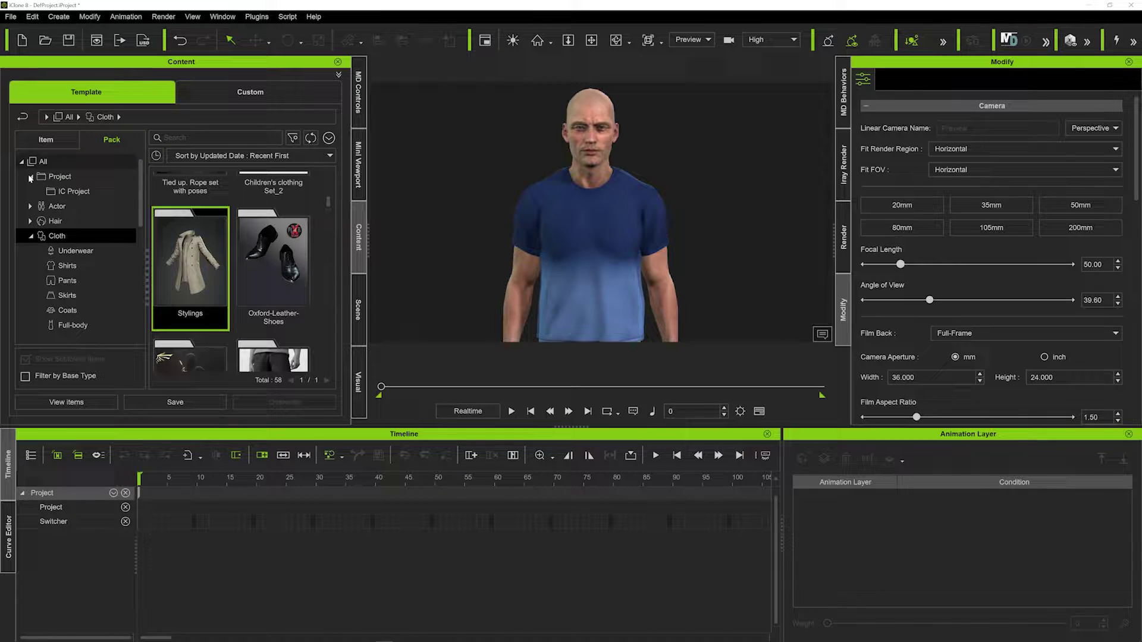
click(42, 162)
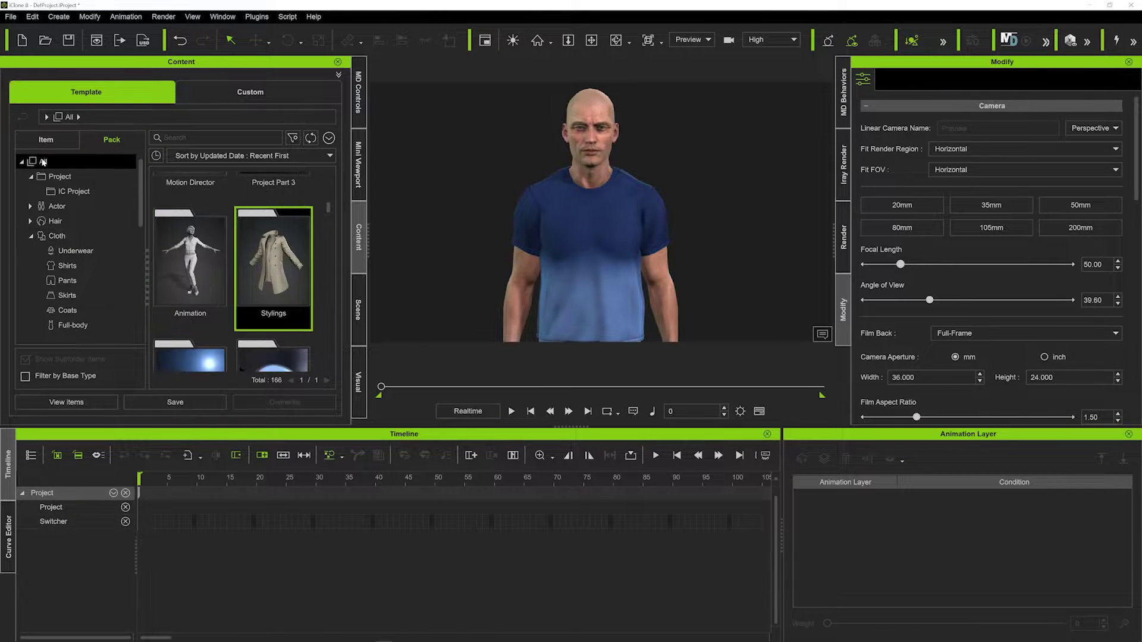
click(160, 136)
text(decal)
key(Return)
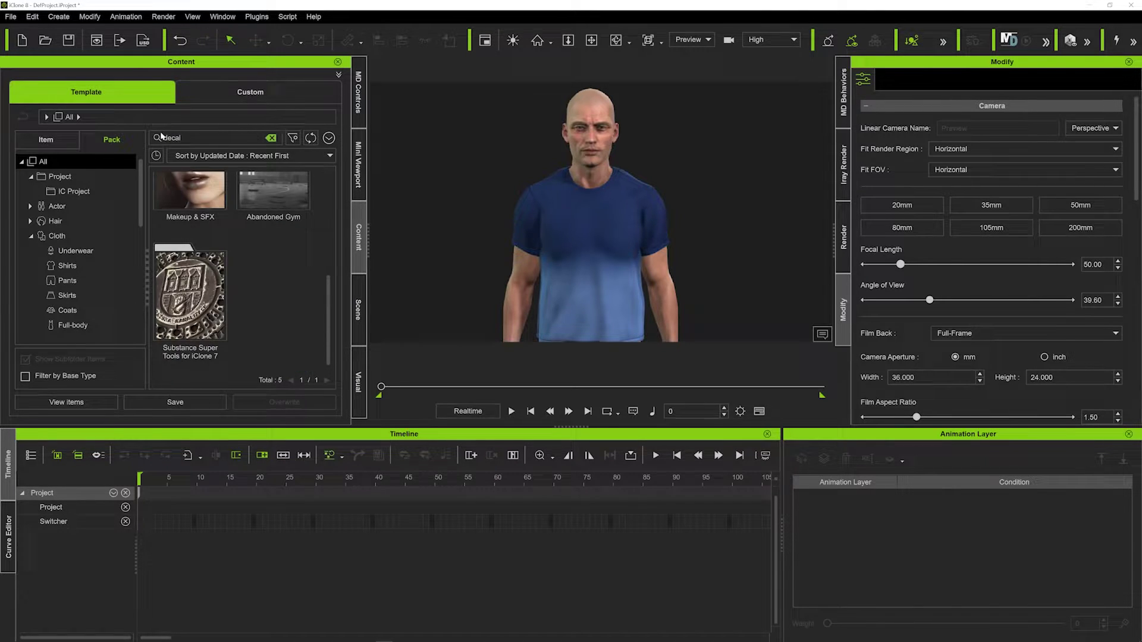
double_click(191, 305)
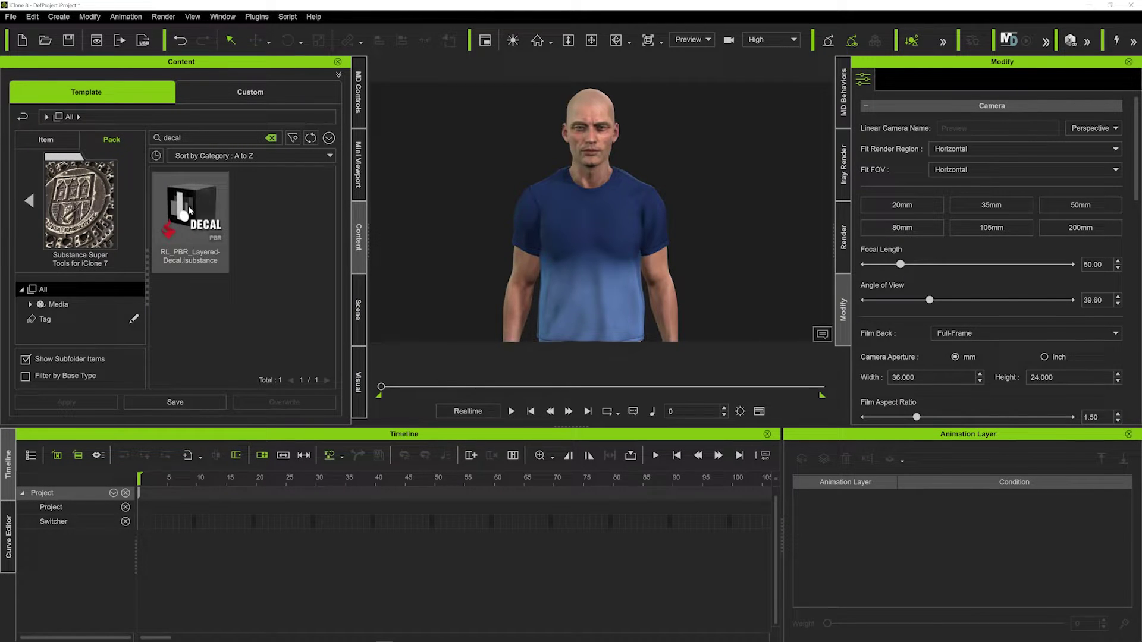
drag(181, 212, 561, 247)
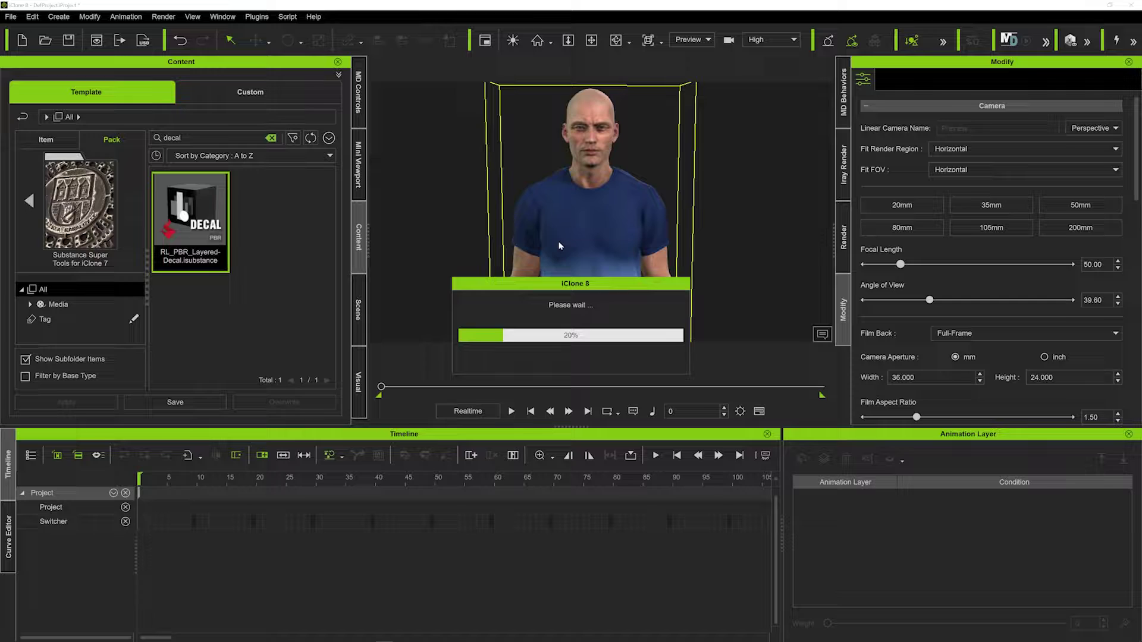
Step: Select the T-shirt and scroll its Material settings to the Layered Decal Substance with Decal 1–4 layers
click(593, 233)
scroll(916, 260, down, 1)
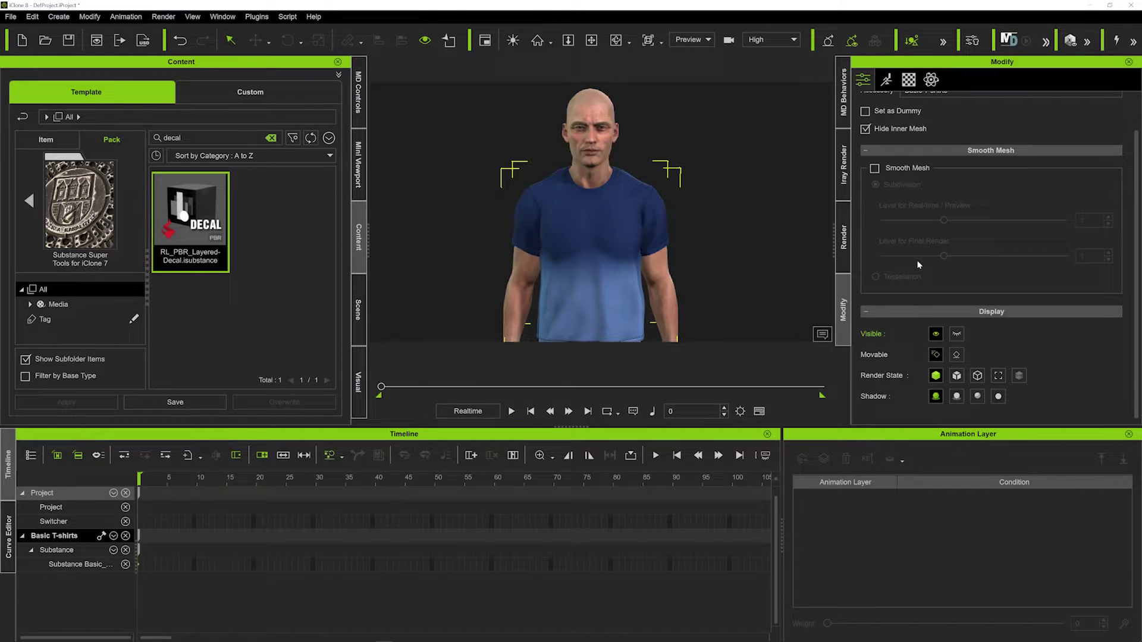
click(908, 81)
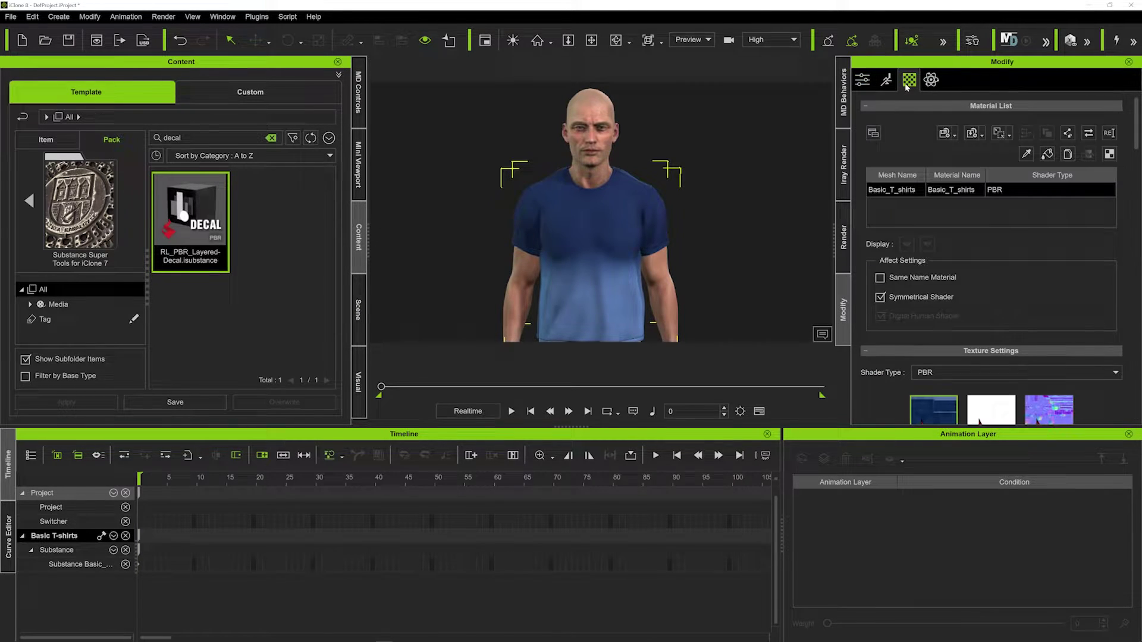
scroll(916, 249, down, 5)
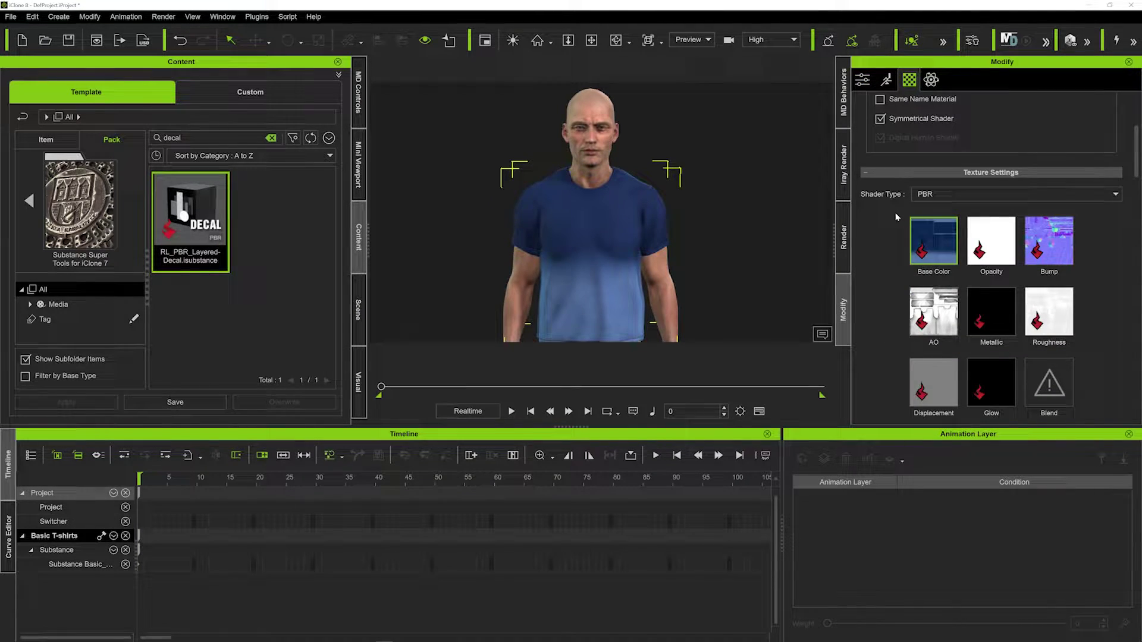
scroll(891, 224, down, 1)
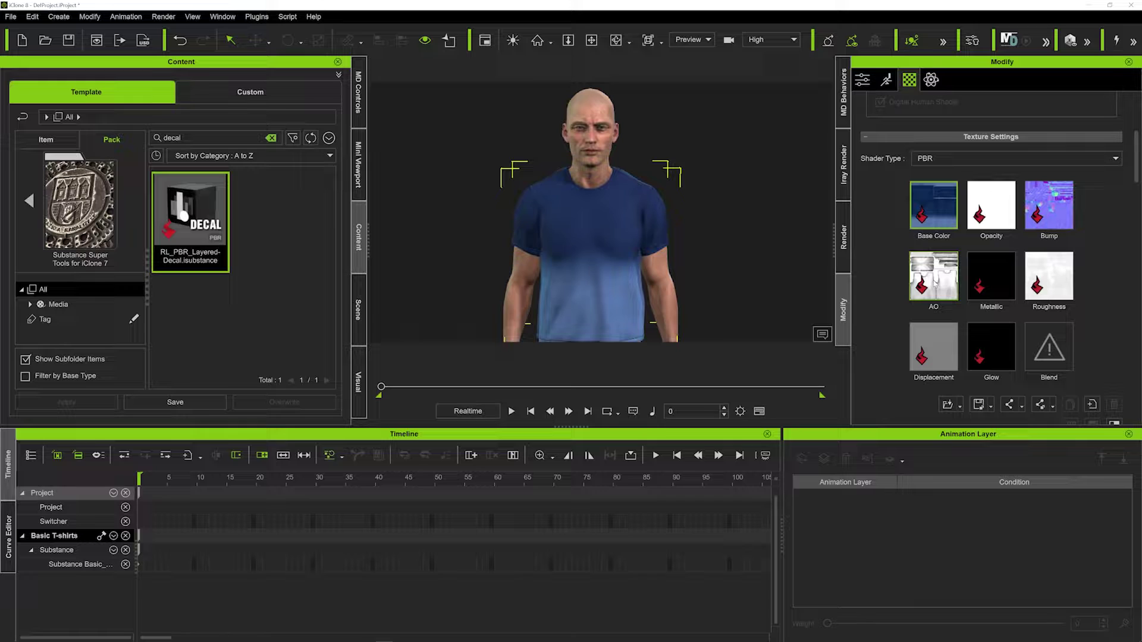
drag(181, 236, 568, 240)
scroll(875, 258, down, 3)
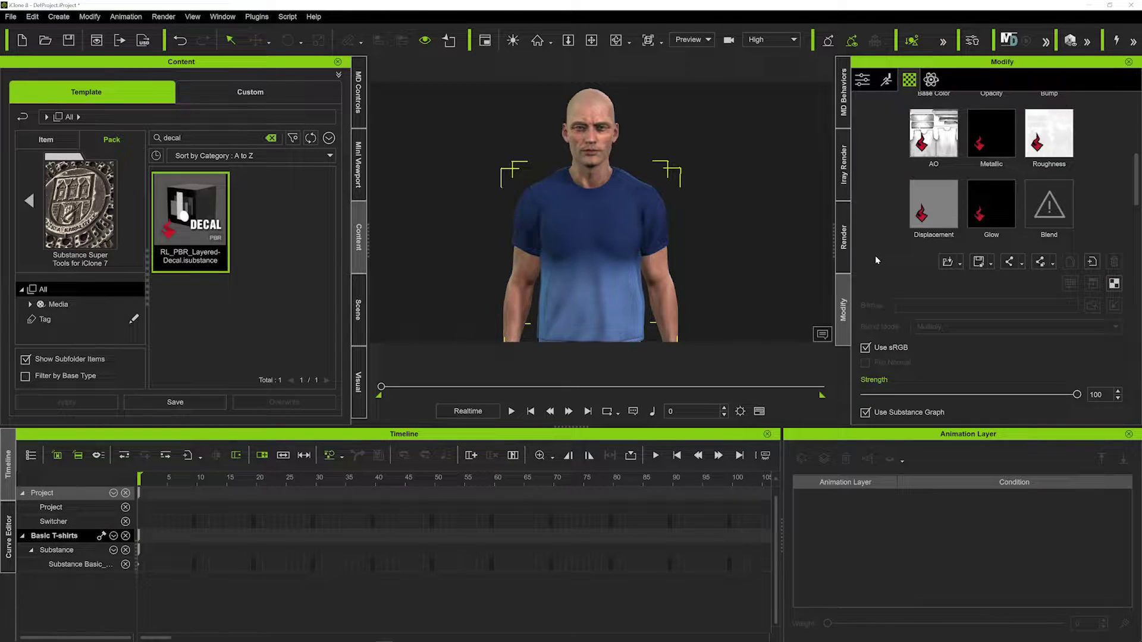
scroll(875, 260, down, 6)
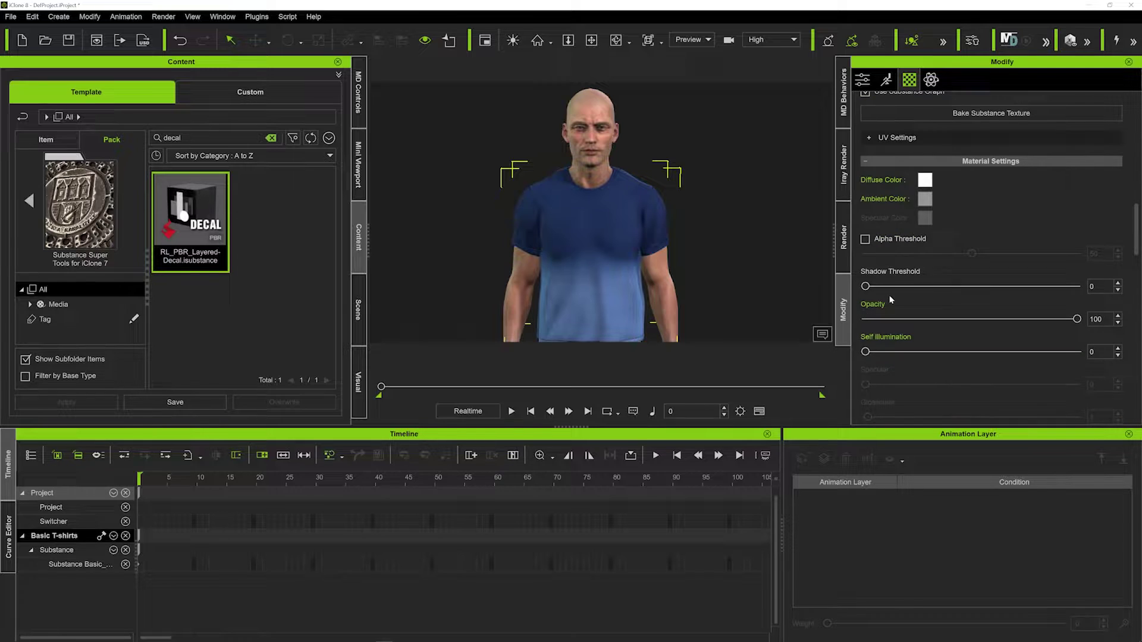
scroll(890, 299, down, 10)
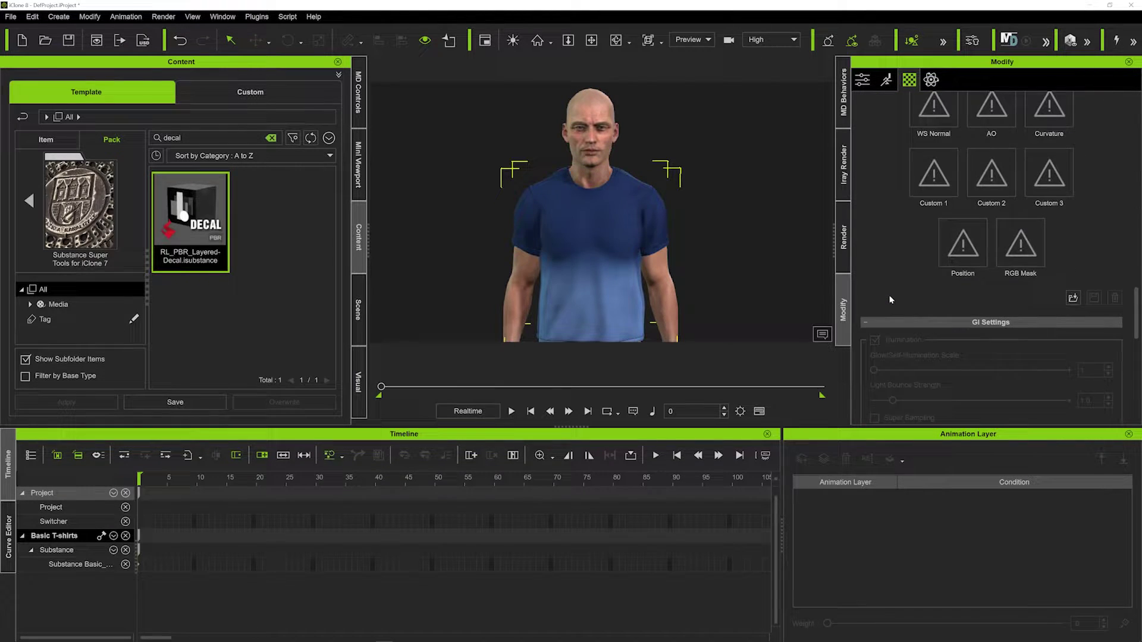
scroll(890, 300, down, 8)
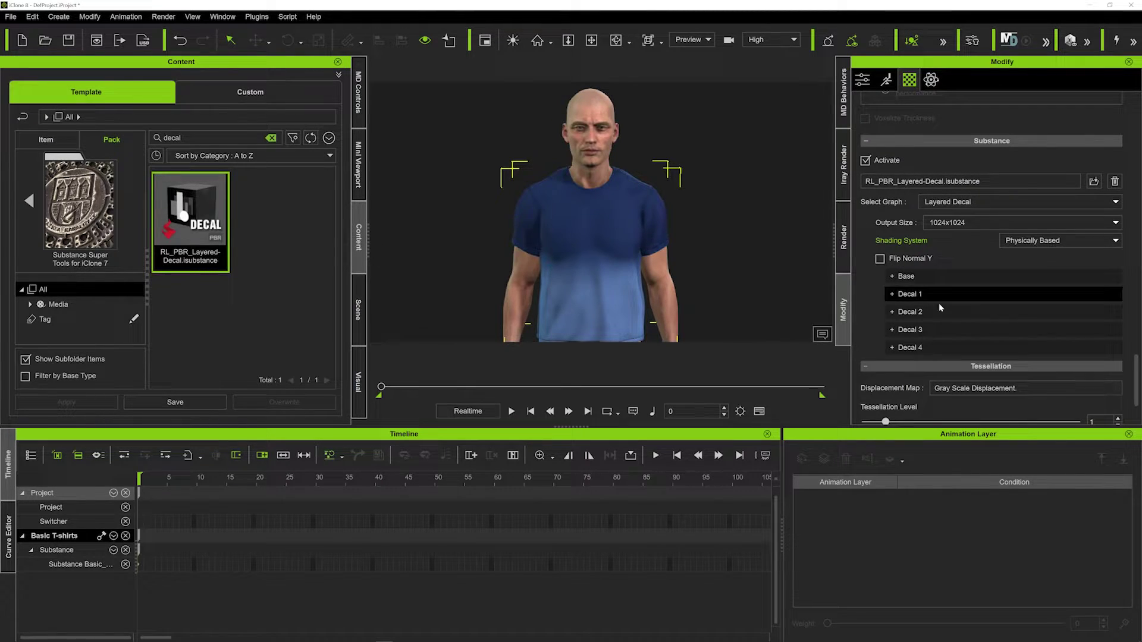
scroll(900, 295, down, 2)
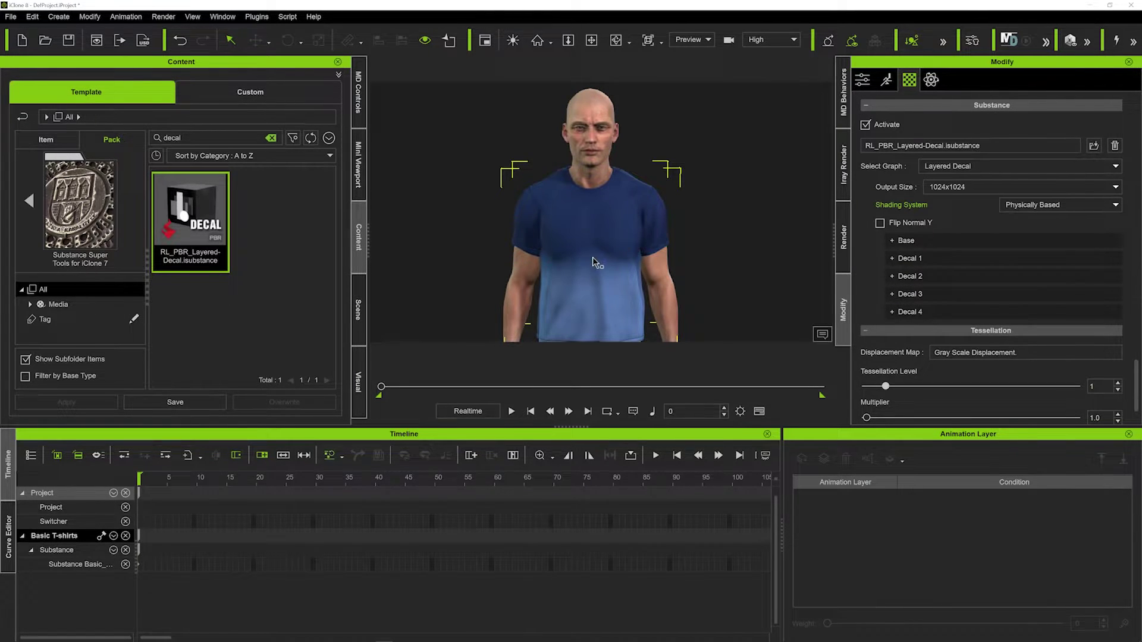
Step: Load 'iClone 3d logo.png' from Desktop\Iclone3D as Decal 1's Base Color
click(900, 258)
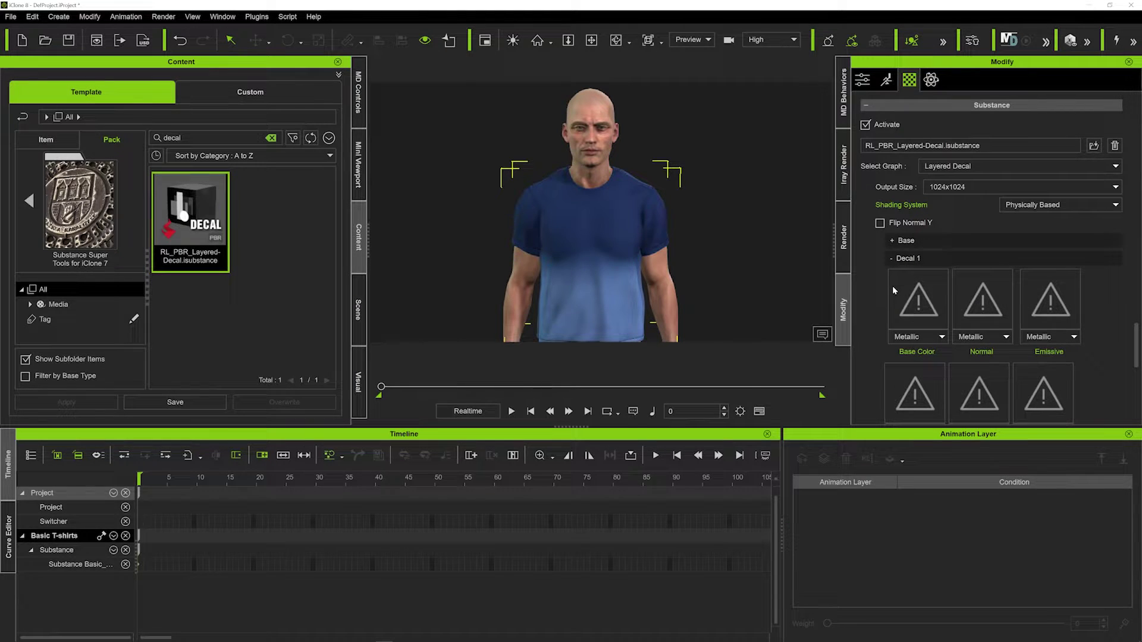
click(916, 299)
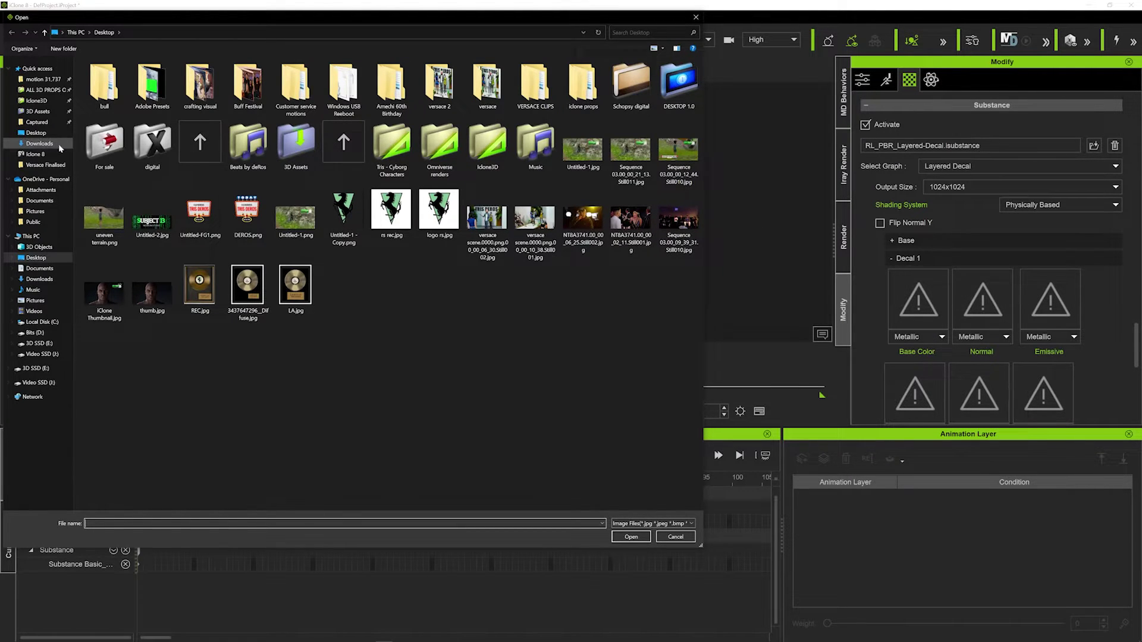
click(41, 90)
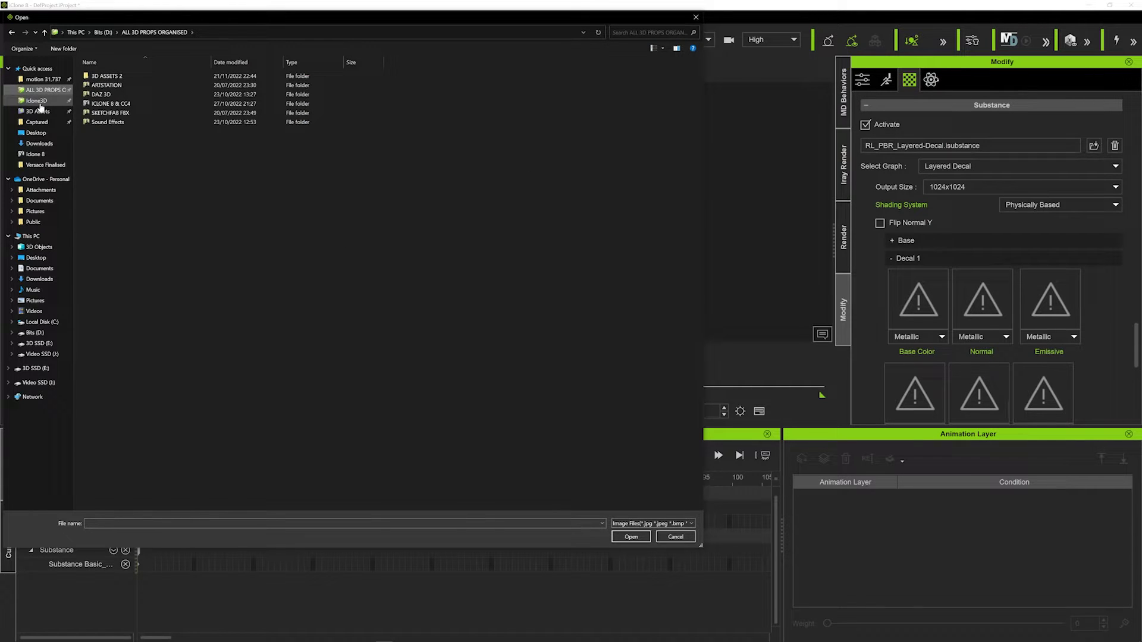
click(36, 101)
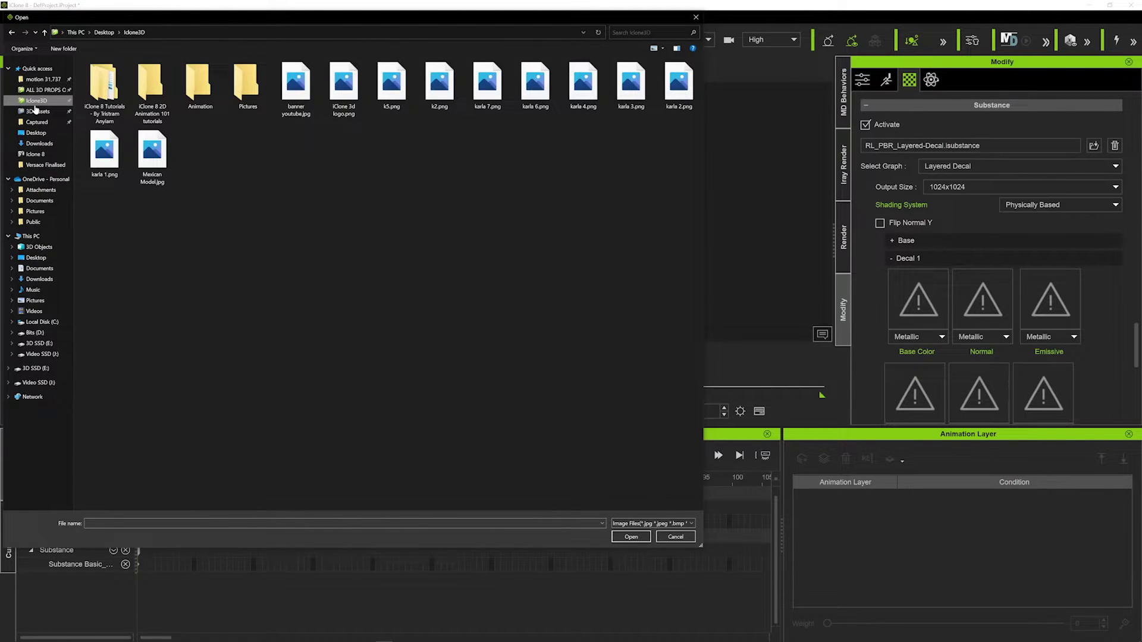
double_click(344, 84)
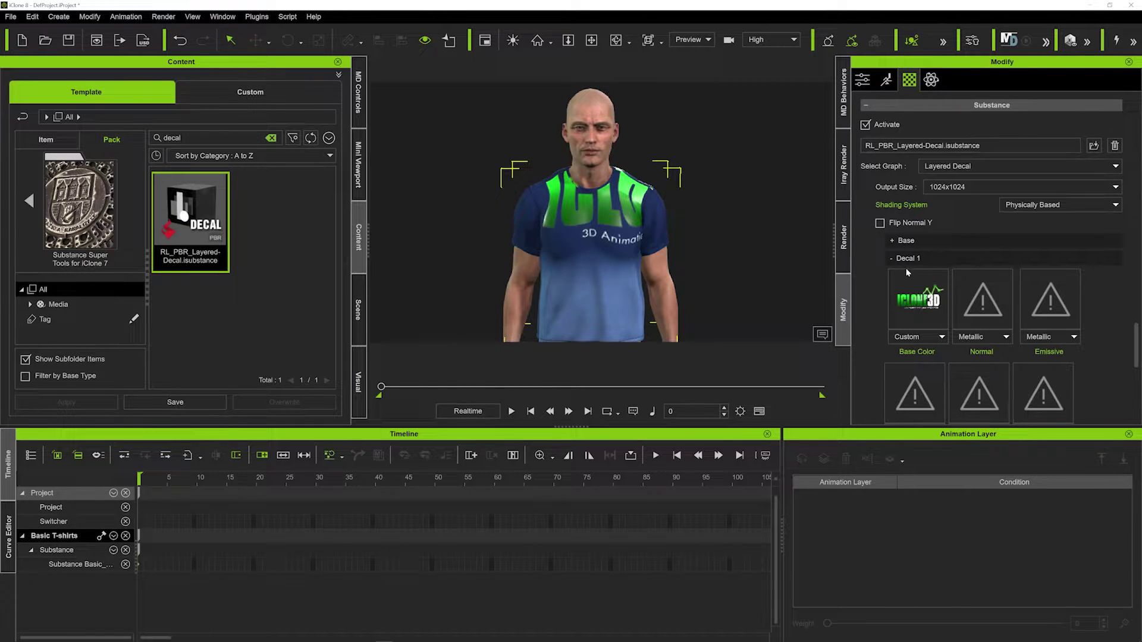
Step: Expand Decal 1's Decal Transform settings and enable transforming the decal
scroll(879, 303, down, 5)
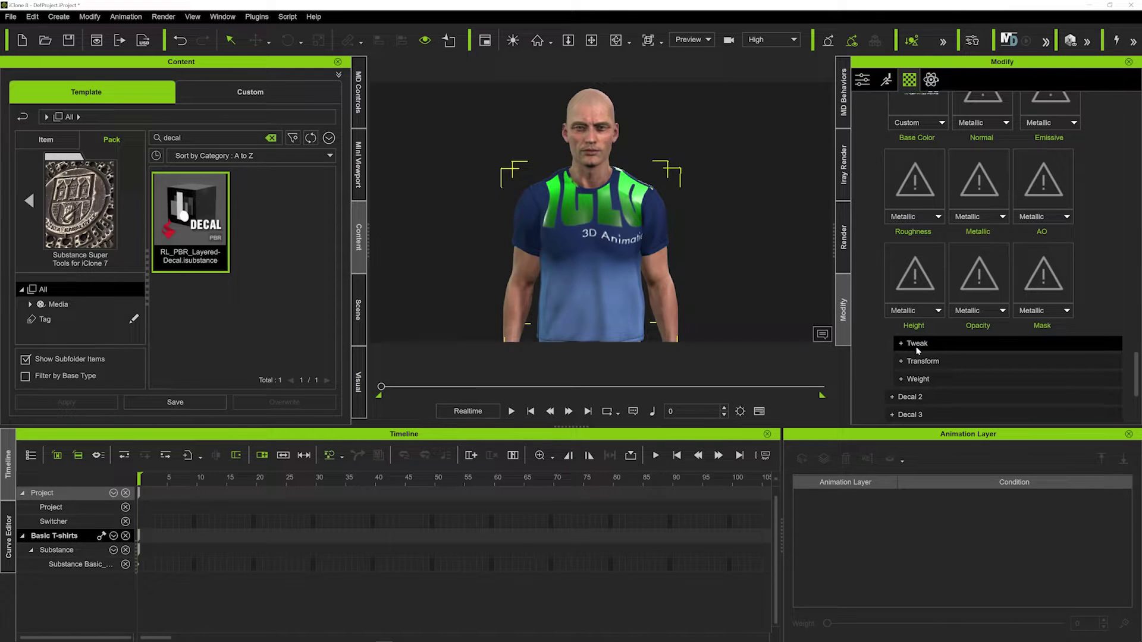
click(914, 362)
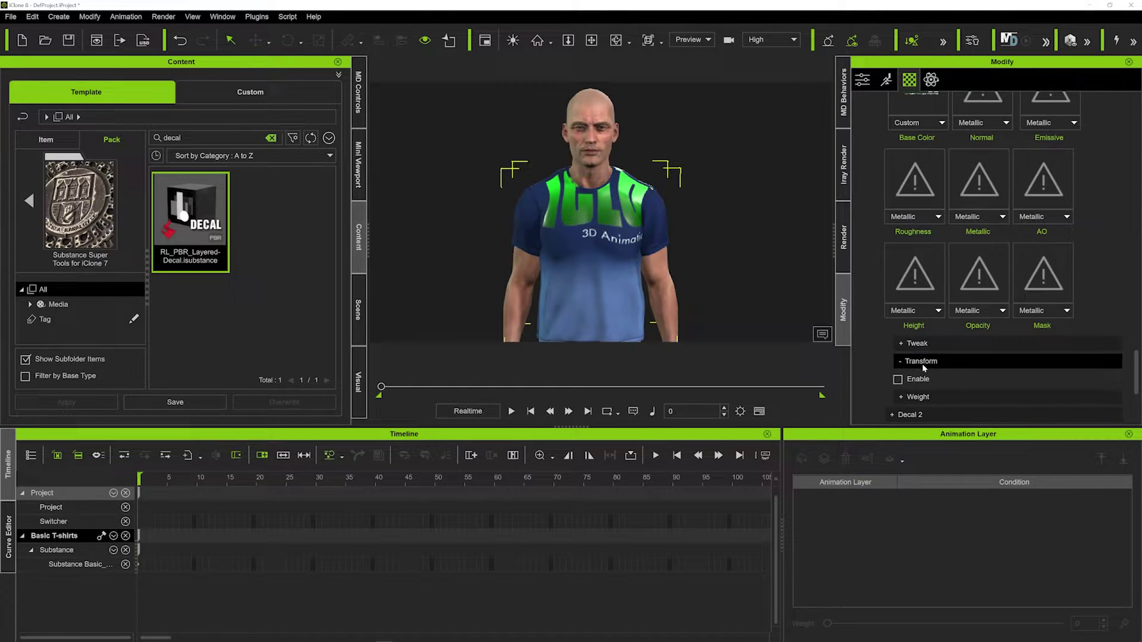
click(897, 378)
scroll(886, 340, down, 2)
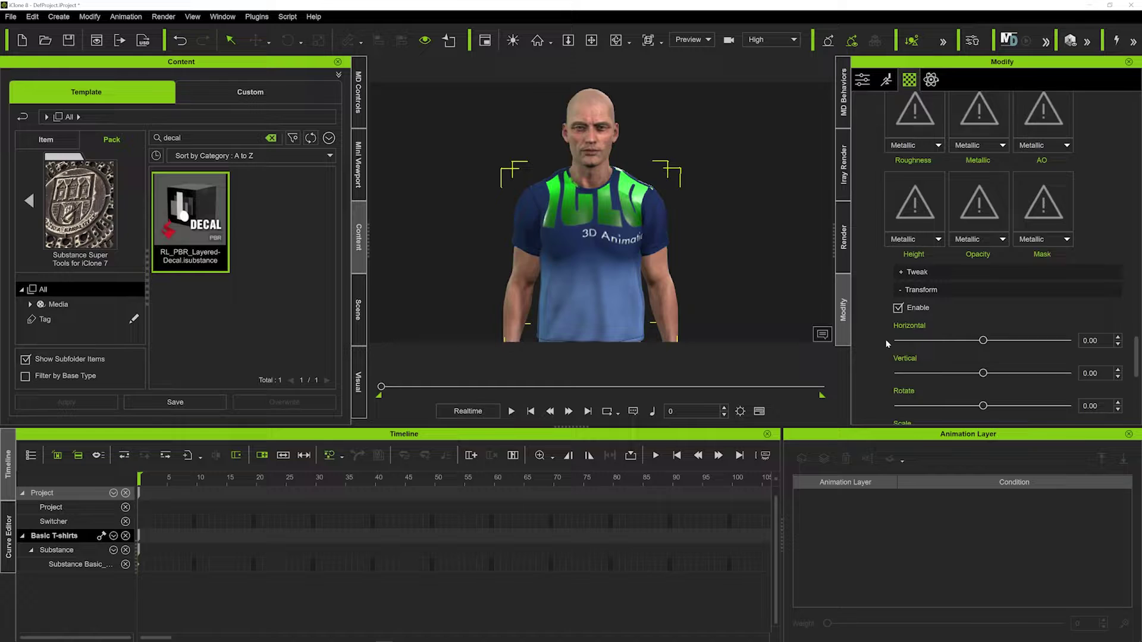
scroll(885, 338, down, 1)
Step: Resize and position the logo to Scale 0.14, Horizontal -0.21, Vertical 0.08
drag(932, 332, 919, 327)
drag(984, 267, 969, 234)
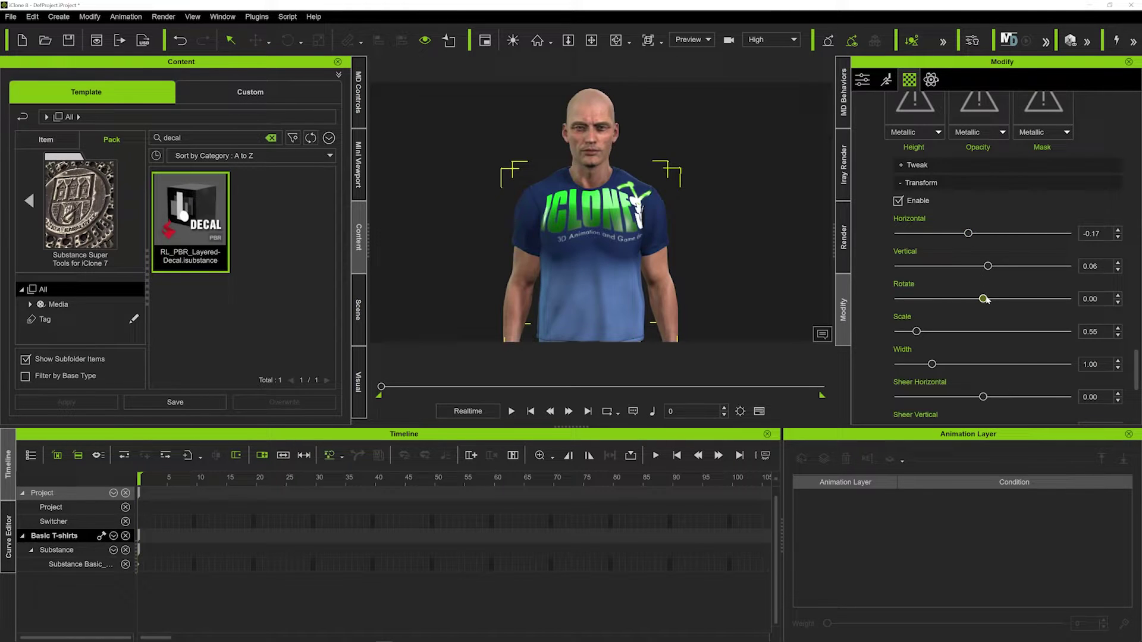
drag(920, 332, 911, 331)
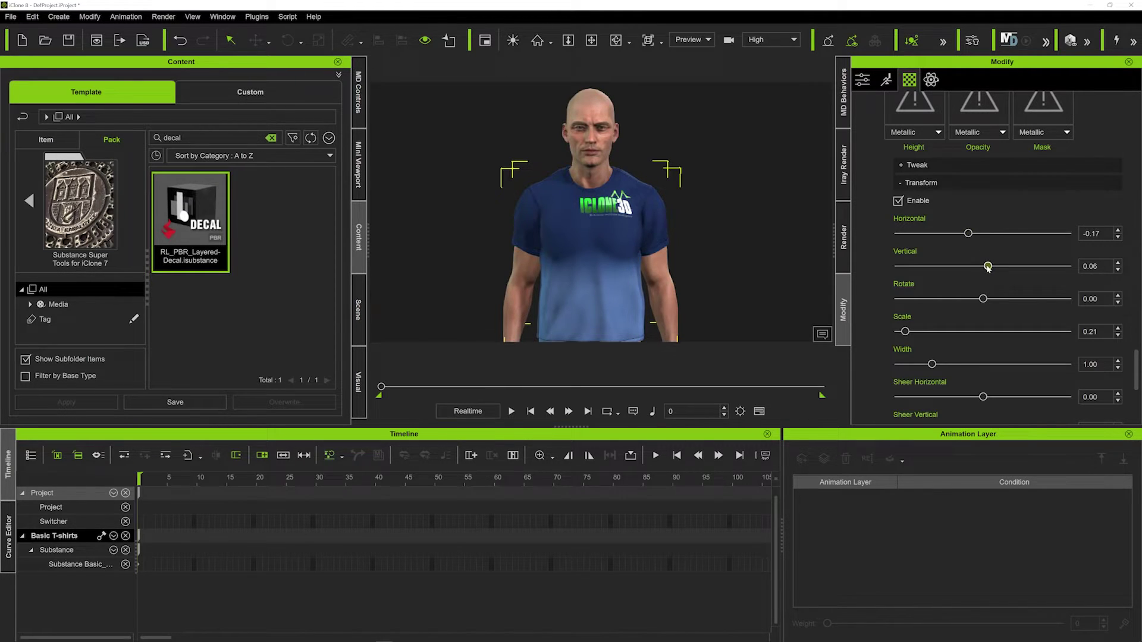
drag(987, 268, 990, 269)
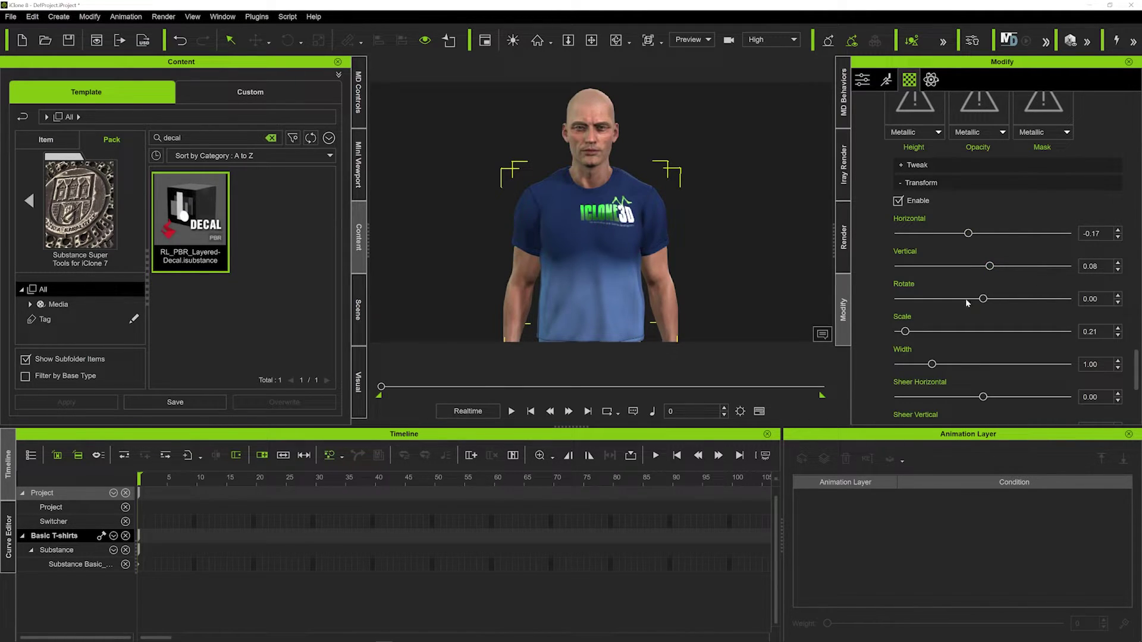
drag(905, 332, 903, 331)
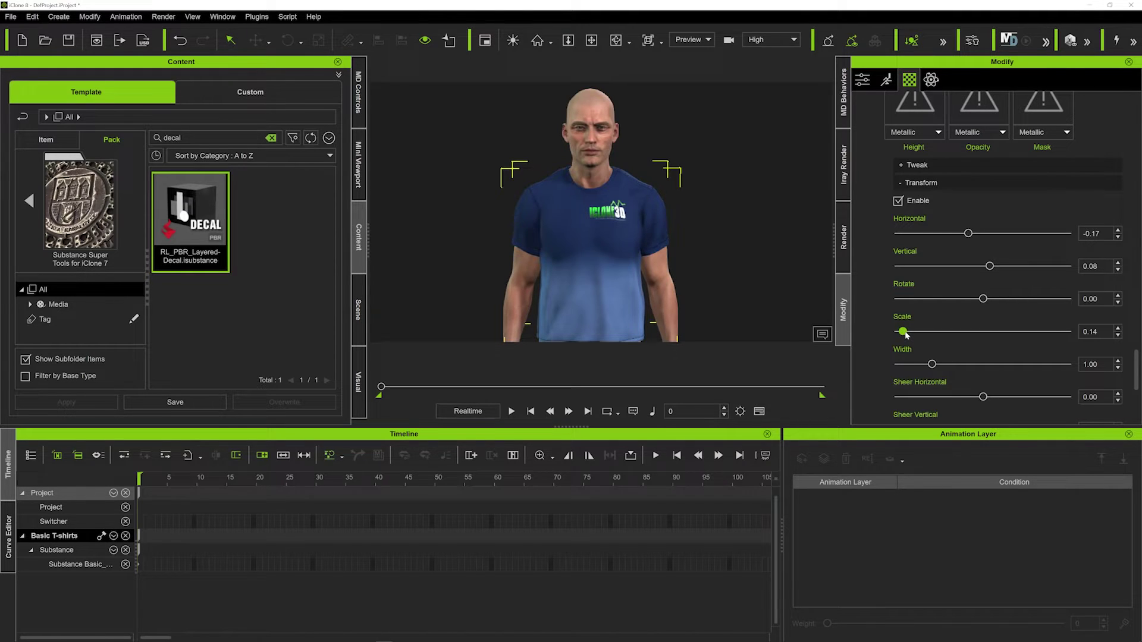
drag(968, 235, 966, 237)
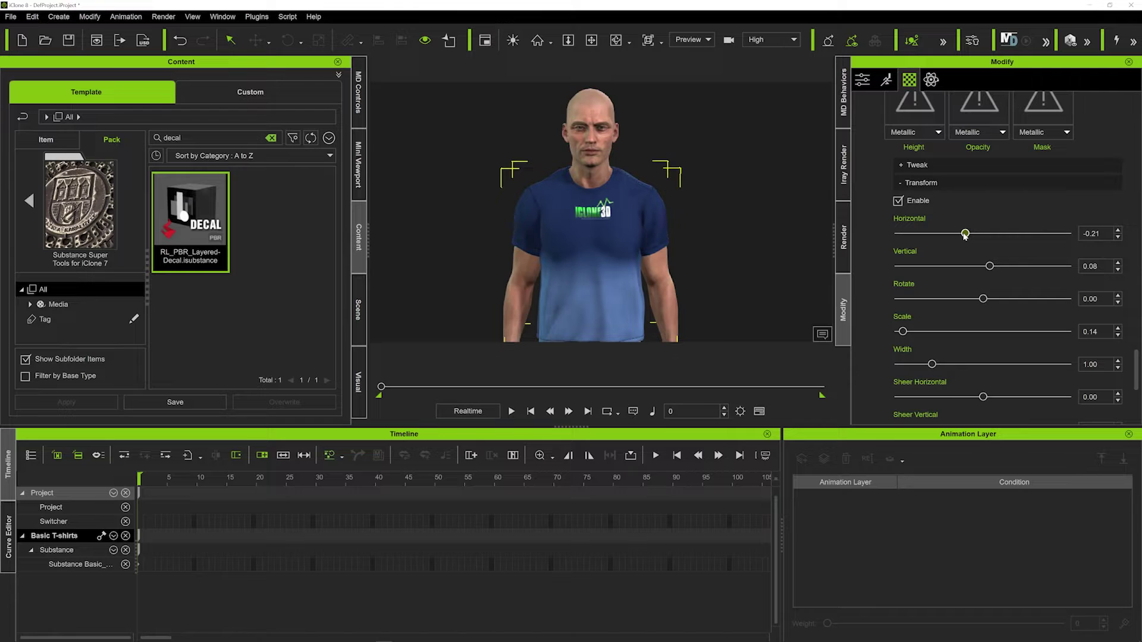
Step: Zoom and orbit to a close-up of the chest logo, then reselect the T-shirt's Substance settings
click(735, 208)
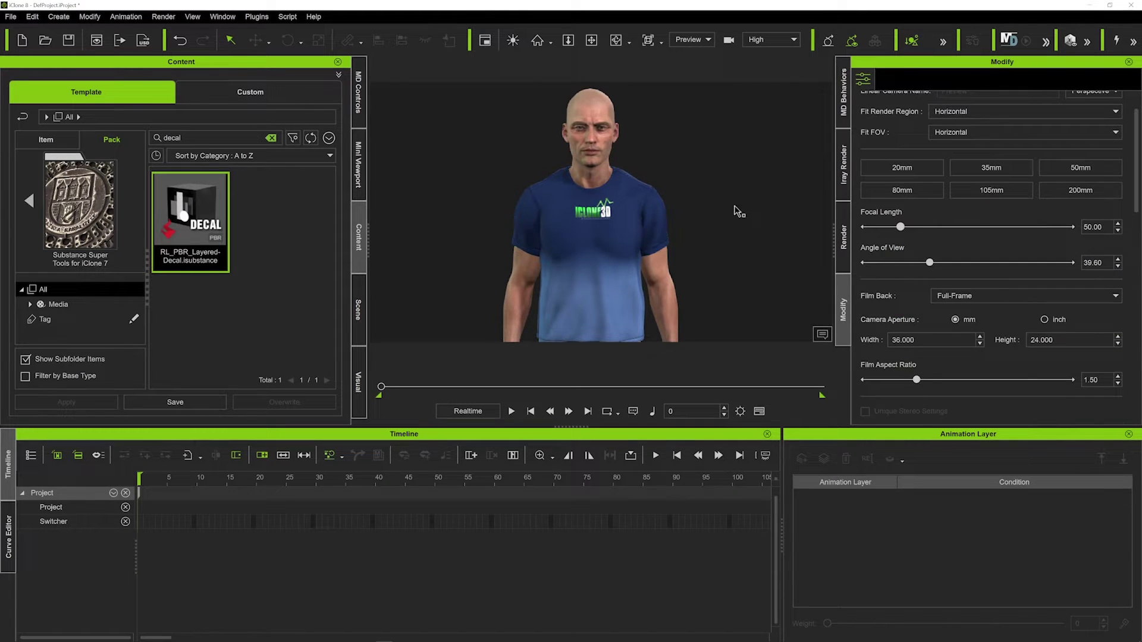
scroll(642, 285, up, 5)
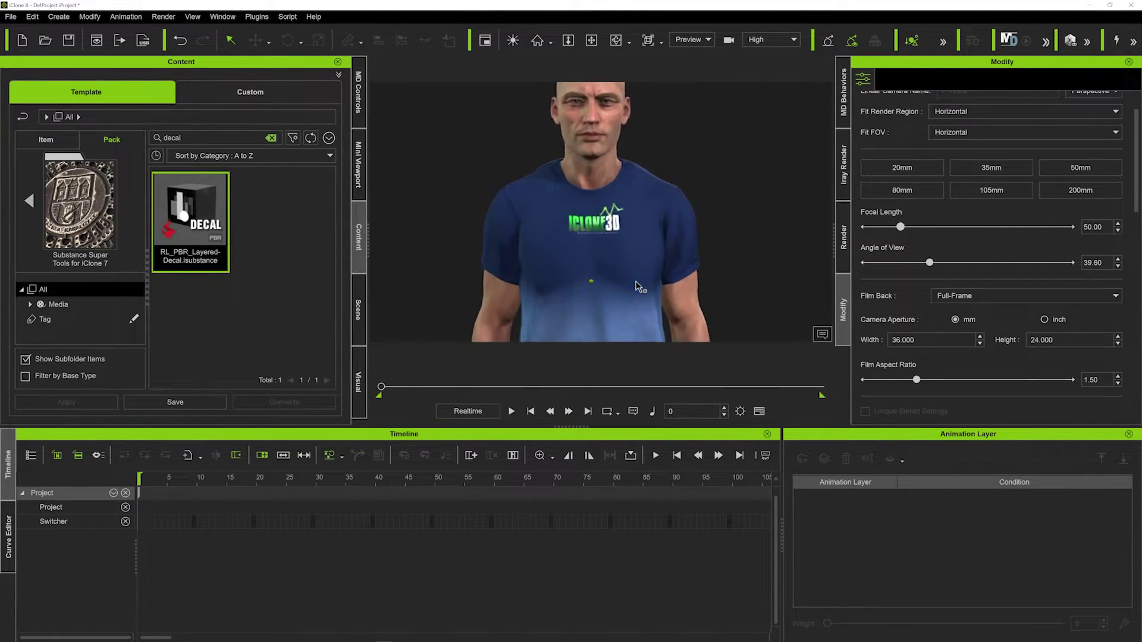
scroll(640, 287, up, 5)
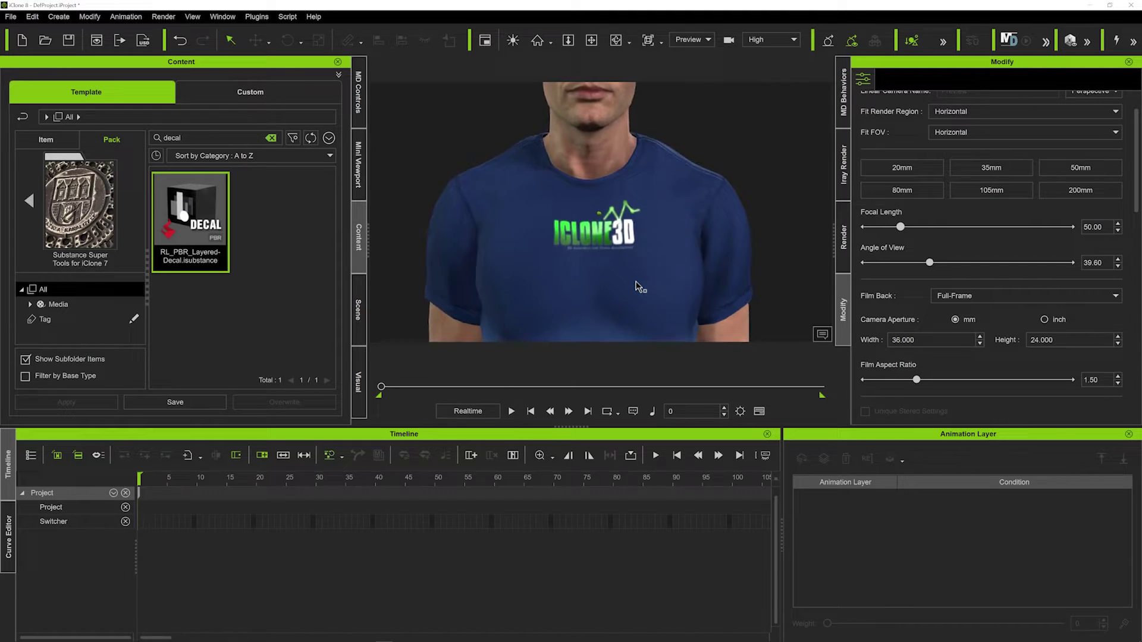
right_drag(641, 287, 572, 229)
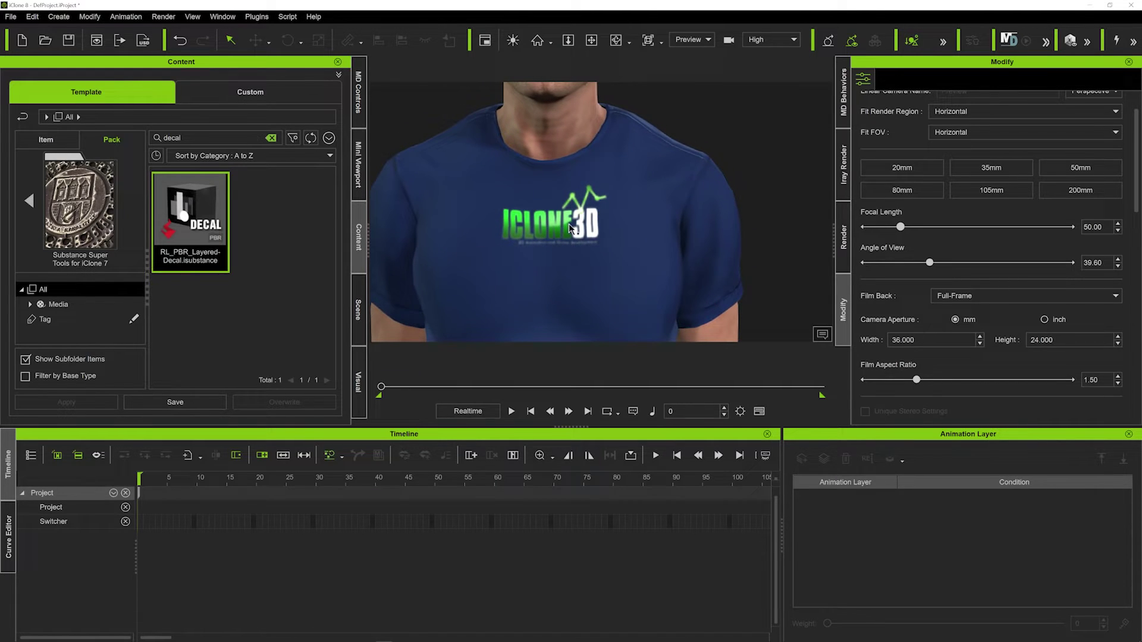
click(565, 233)
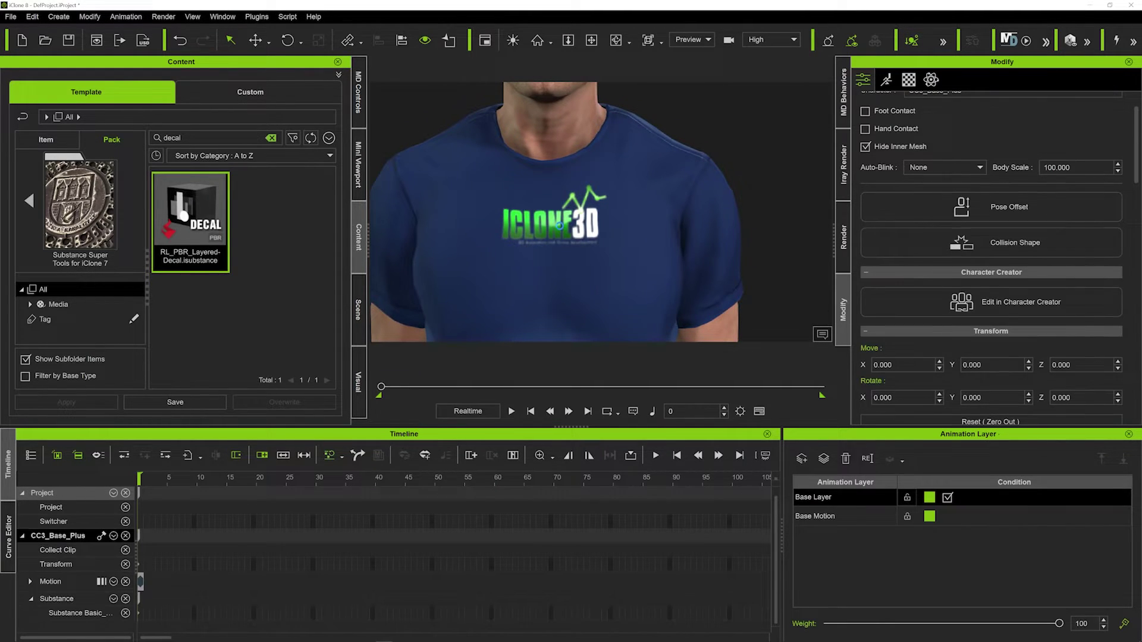
click(909, 79)
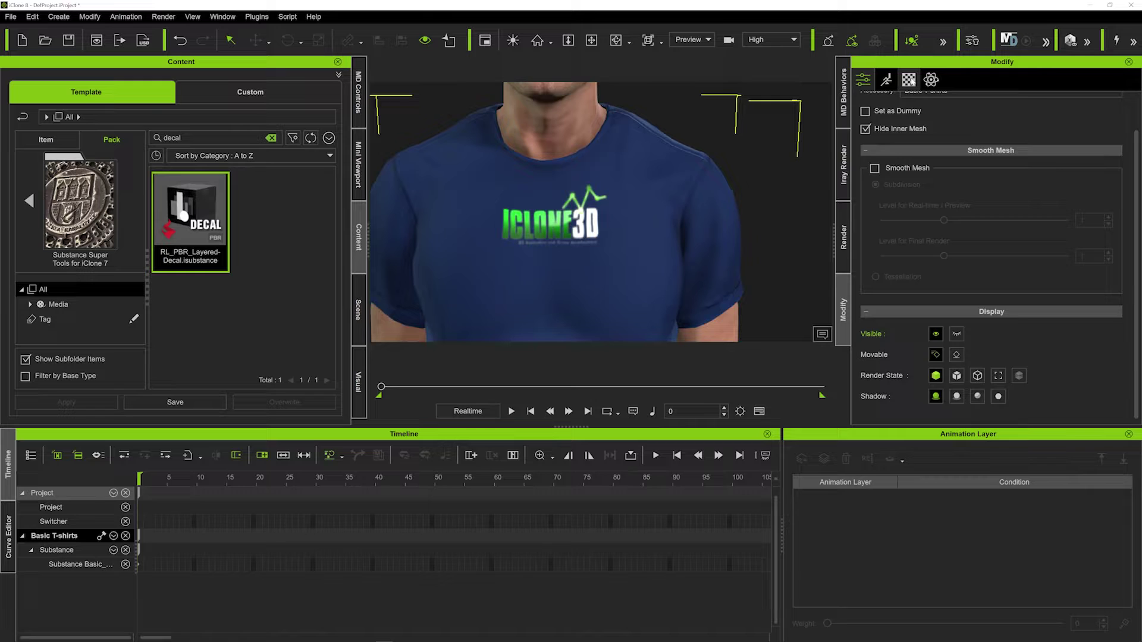
Step: Enable Decal 1's Tweak options and set Color Contrast to 0.32 and Luminosity to 0.48
scroll(559, 255, up, 10)
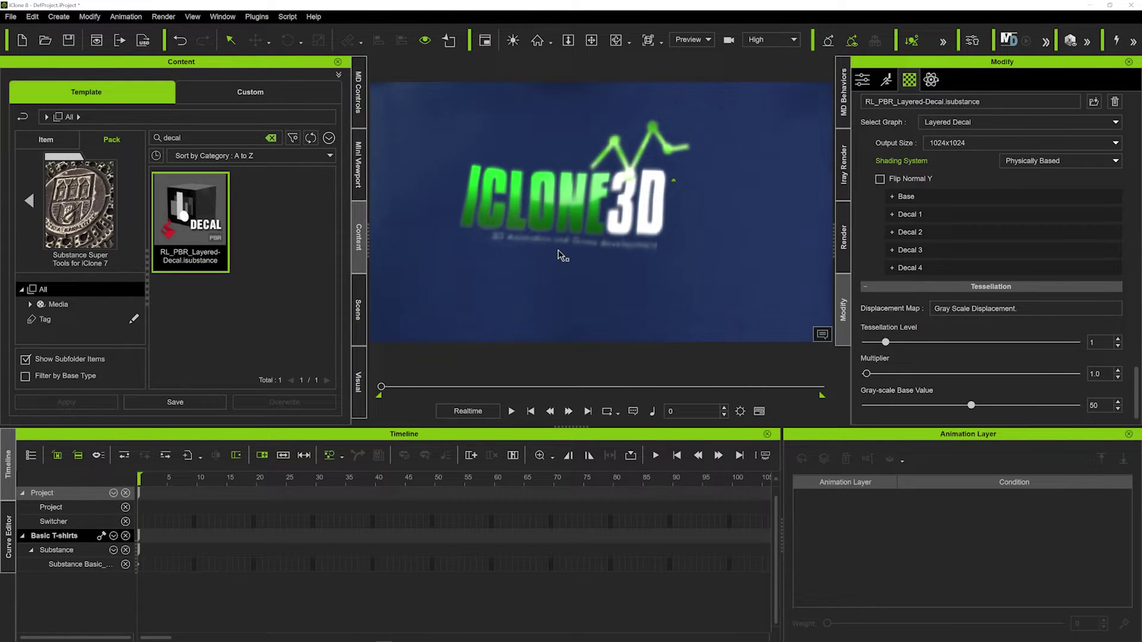
right_drag(559, 255, 494, 273)
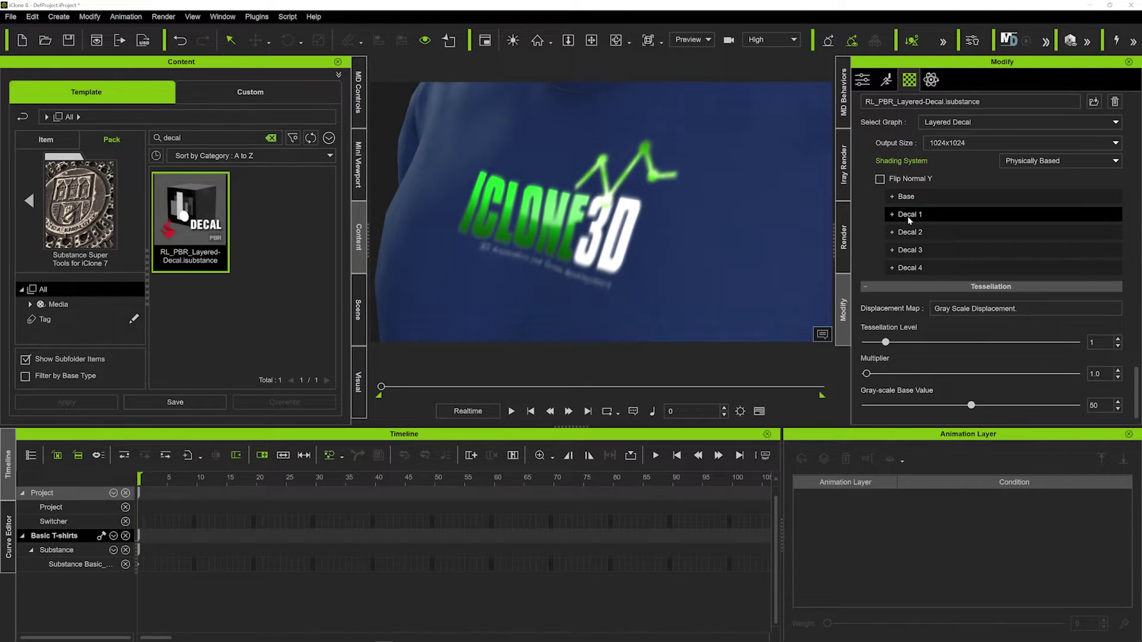
click(913, 213)
scroll(884, 269, down, 5)
scroll(884, 268, down, 4)
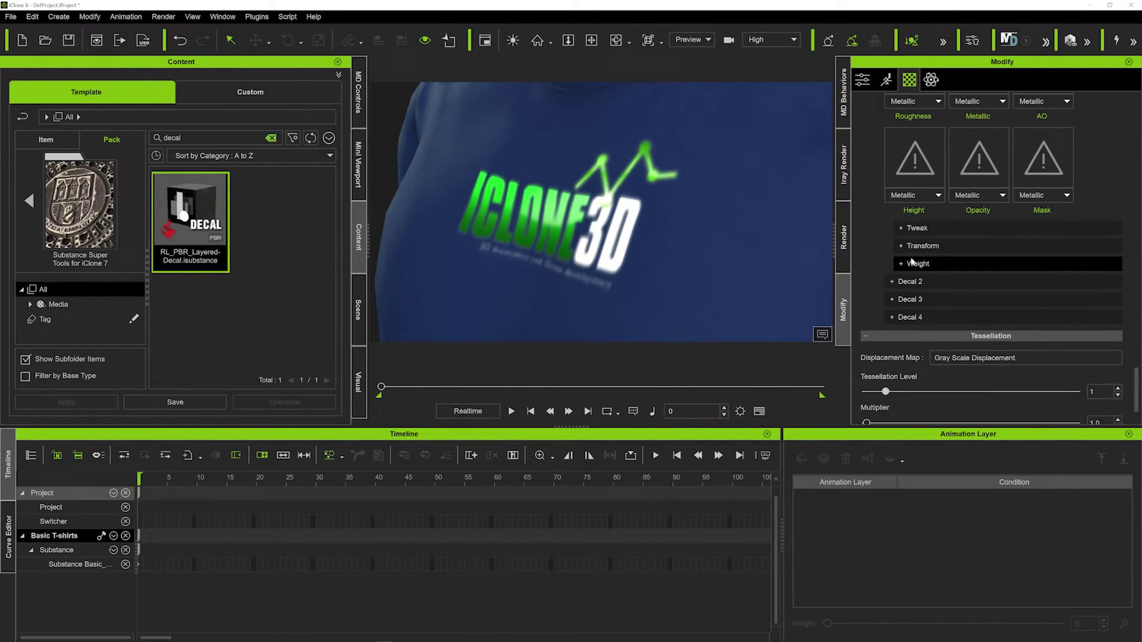
click(912, 230)
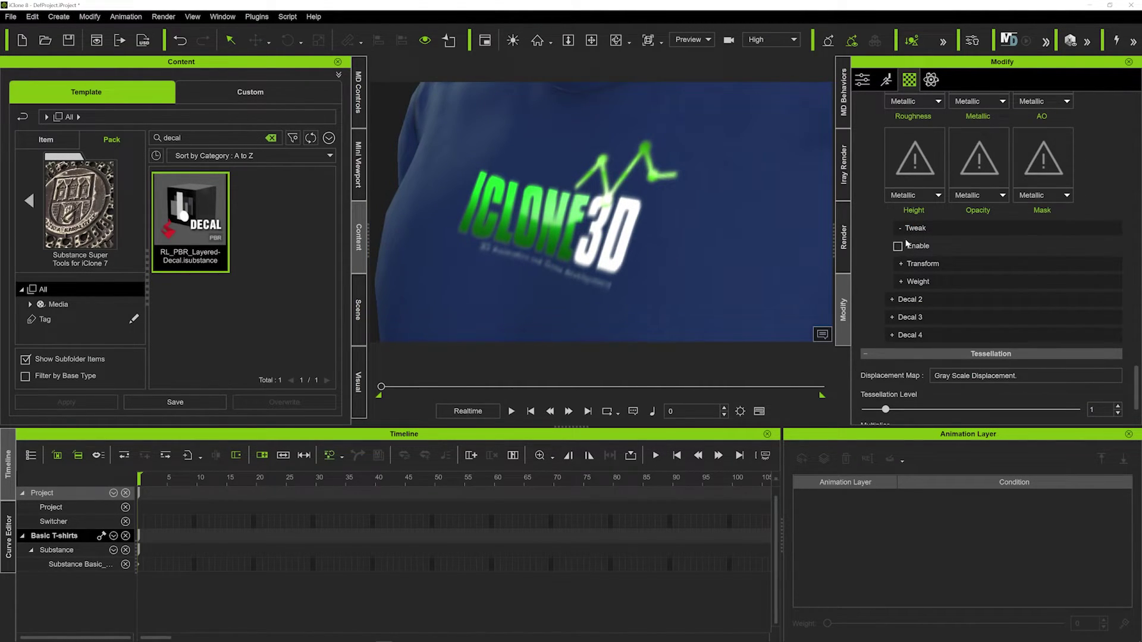
scroll(887, 269, down, 2)
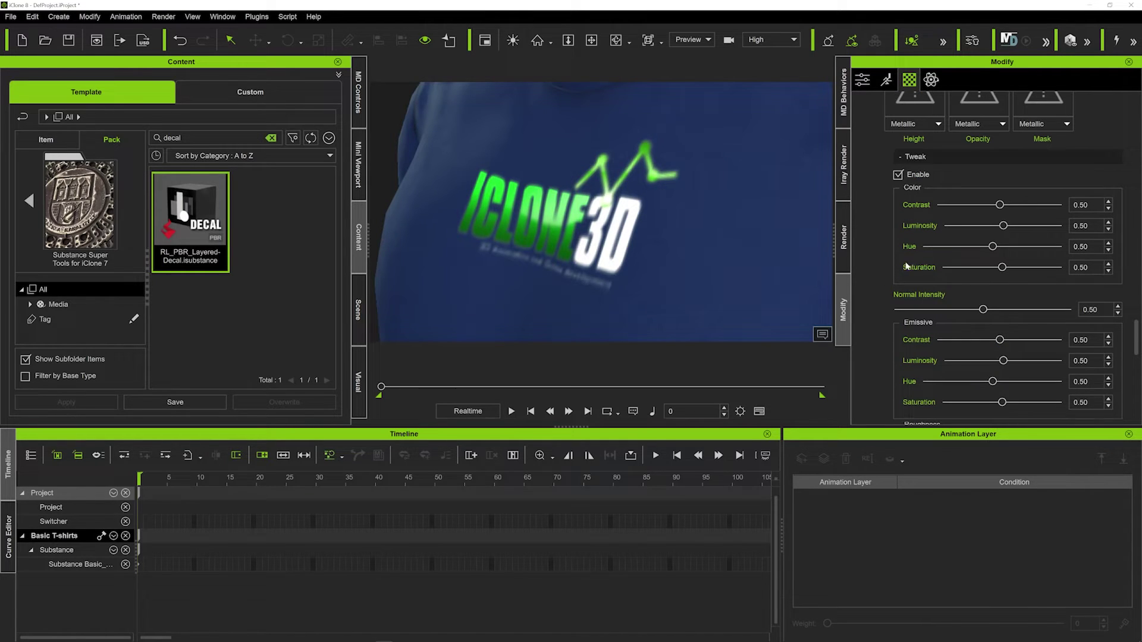
mouse_move(1000, 204)
mouse_down()
mouse_move(978, 205)
mouse_move(1014, 205)
mouse_move(1009, 226)
mouse_move(1025, 226)
mouse_move(992, 225)
mouse_move(1006, 204)
mouse_move(978, 205)
mouse_up()
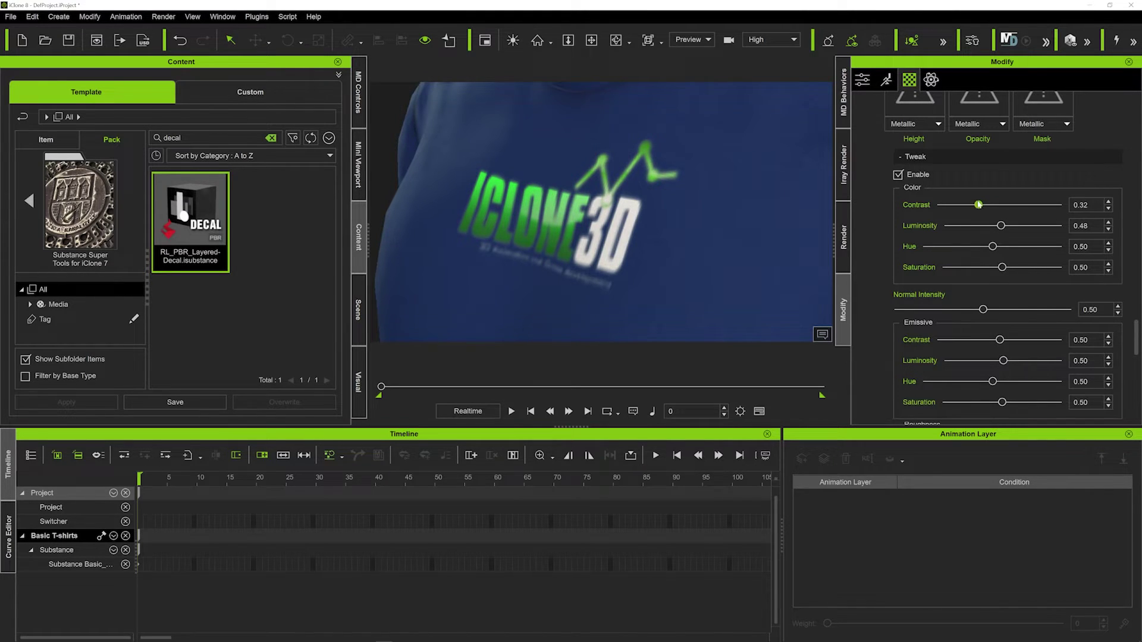
Step: Set Decal 1's Roughness tweak to Contrast 0.26 and Luminosity 0.40
scroll(955, 260, down, 1)
scroll(942, 281, down, 1)
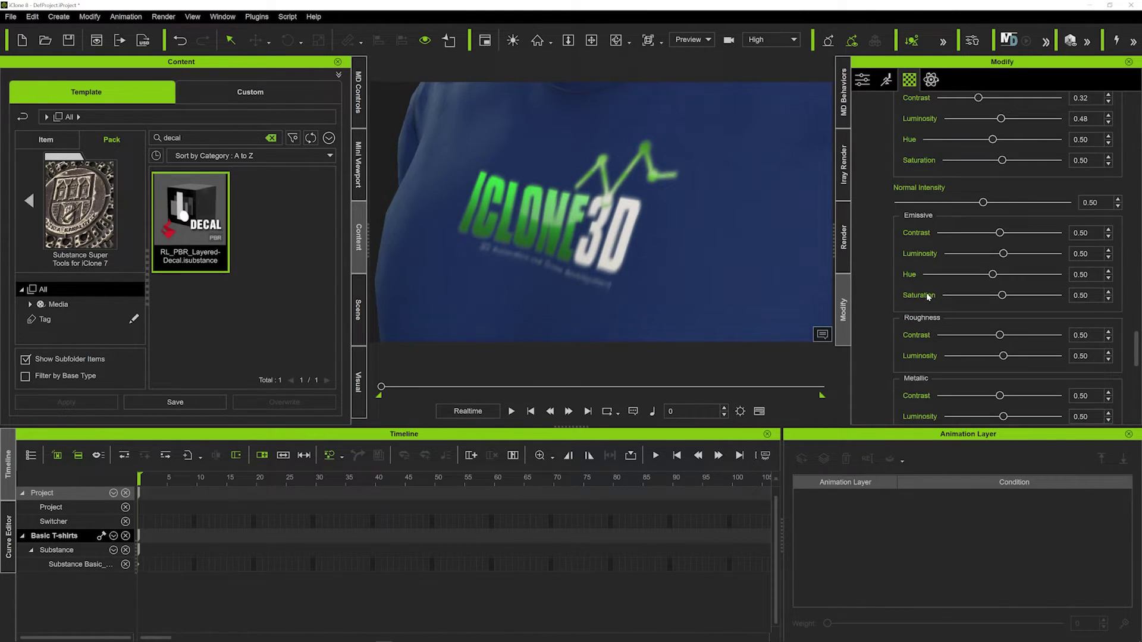
scroll(916, 307, down, 1)
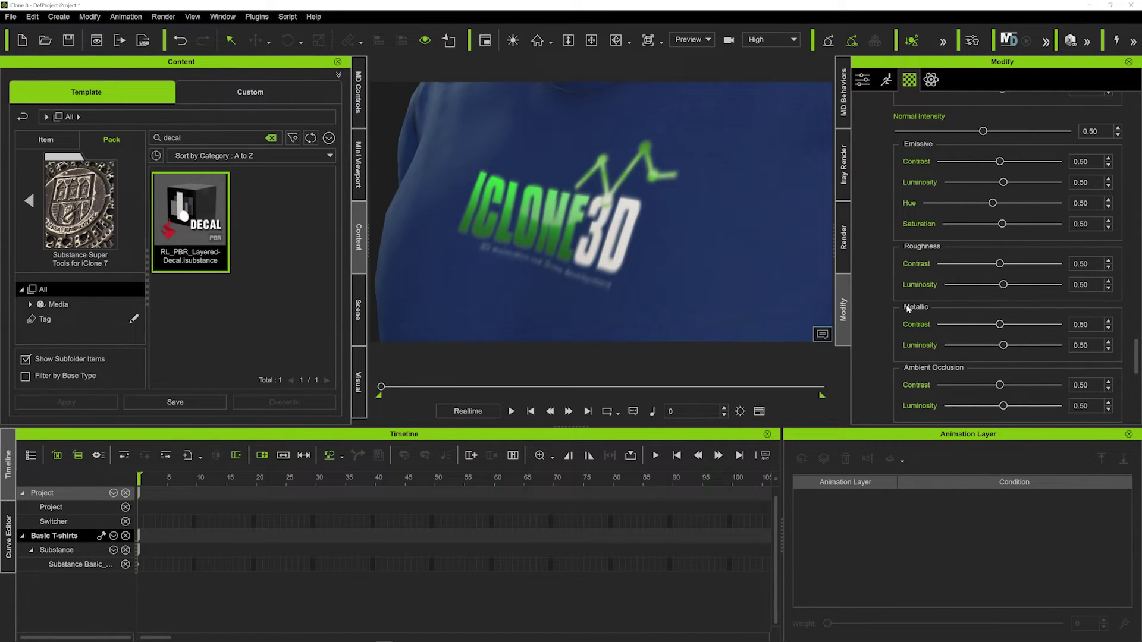
scroll(920, 265, down, 2)
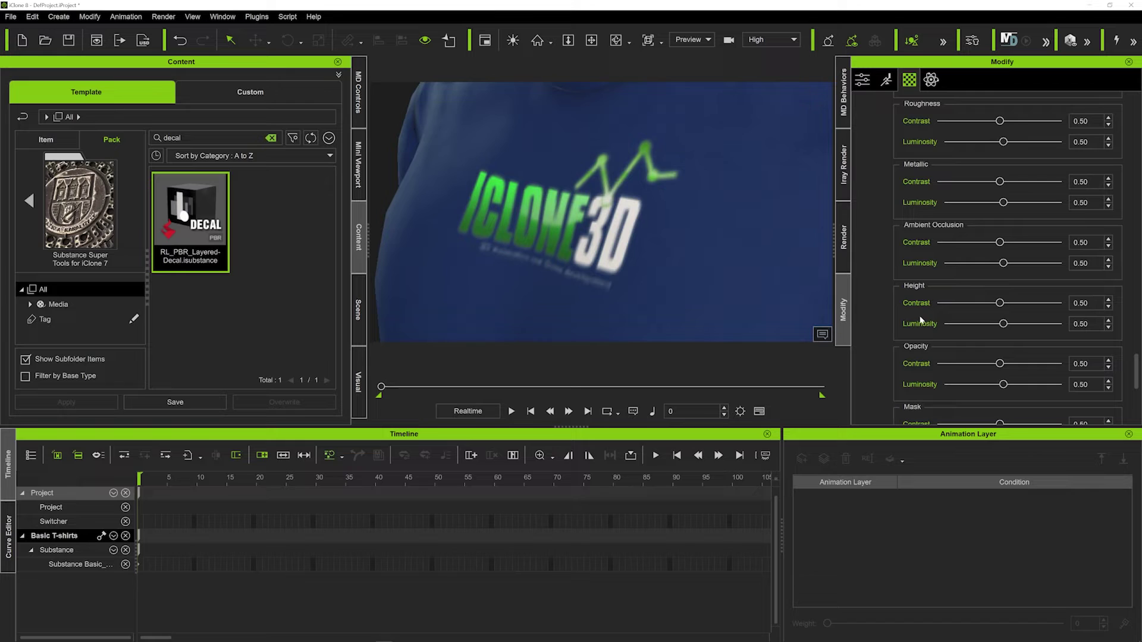
scroll(910, 313, down, 1)
scroll(925, 335, down, 1)
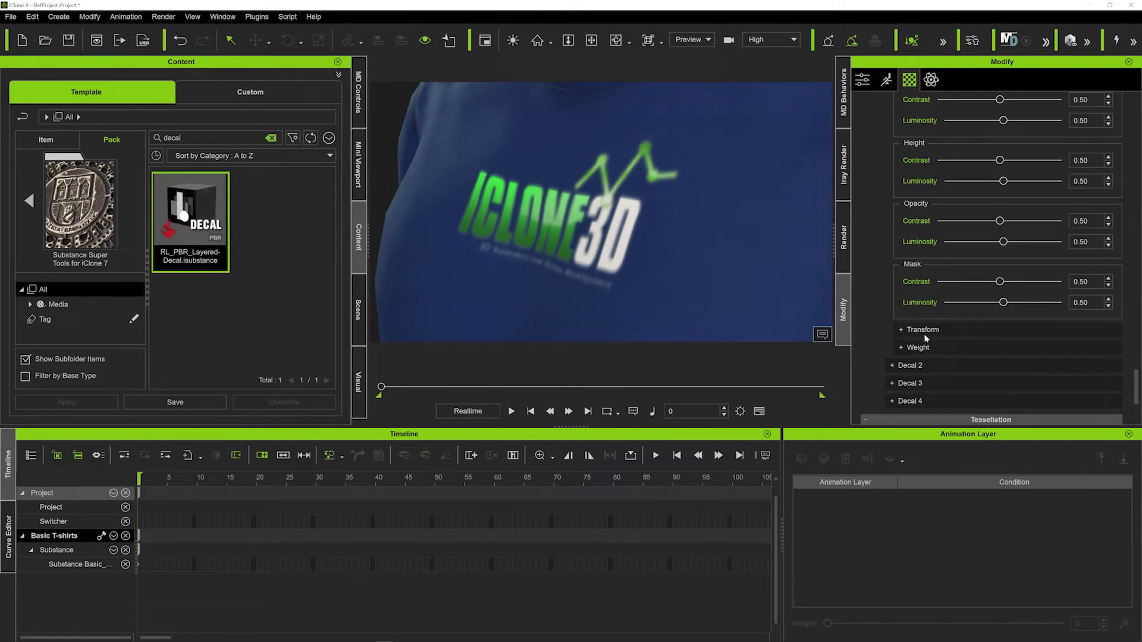
scroll(940, 266, up, 1)
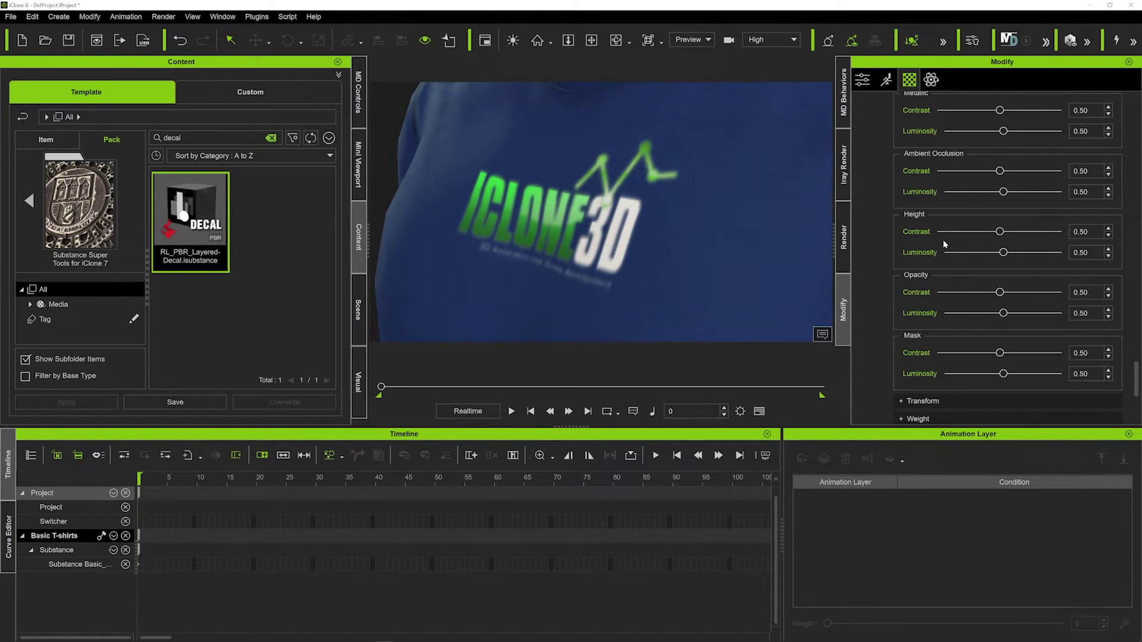
scroll(941, 239, up, 2)
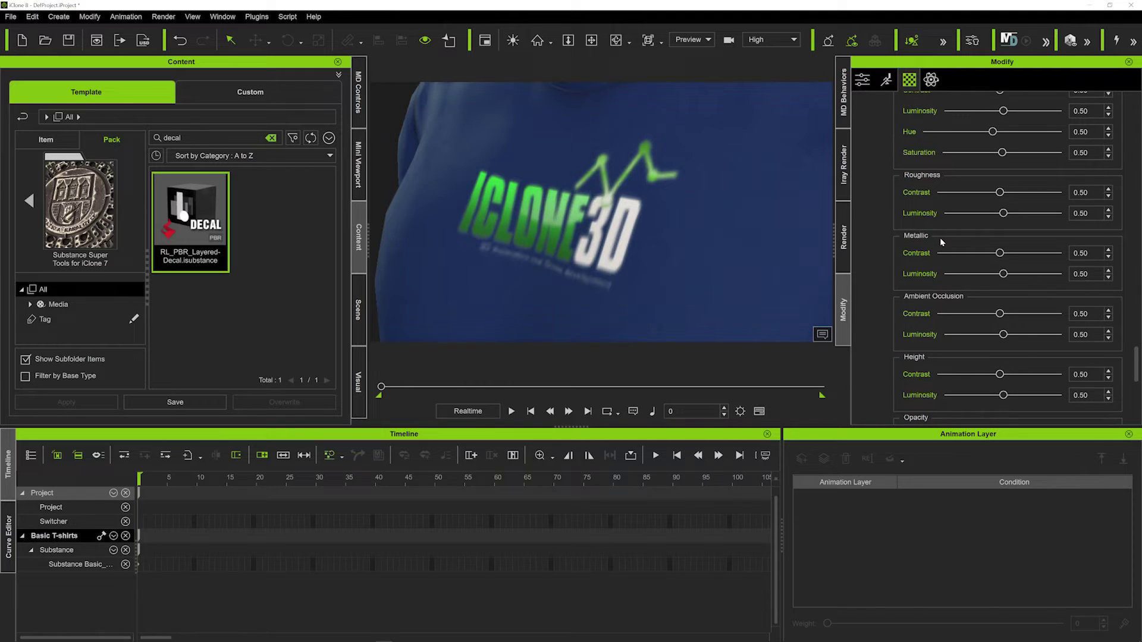
drag(1000, 192, 1026, 193)
drag(1058, 192, 971, 192)
scroll(597, 249, down, 10)
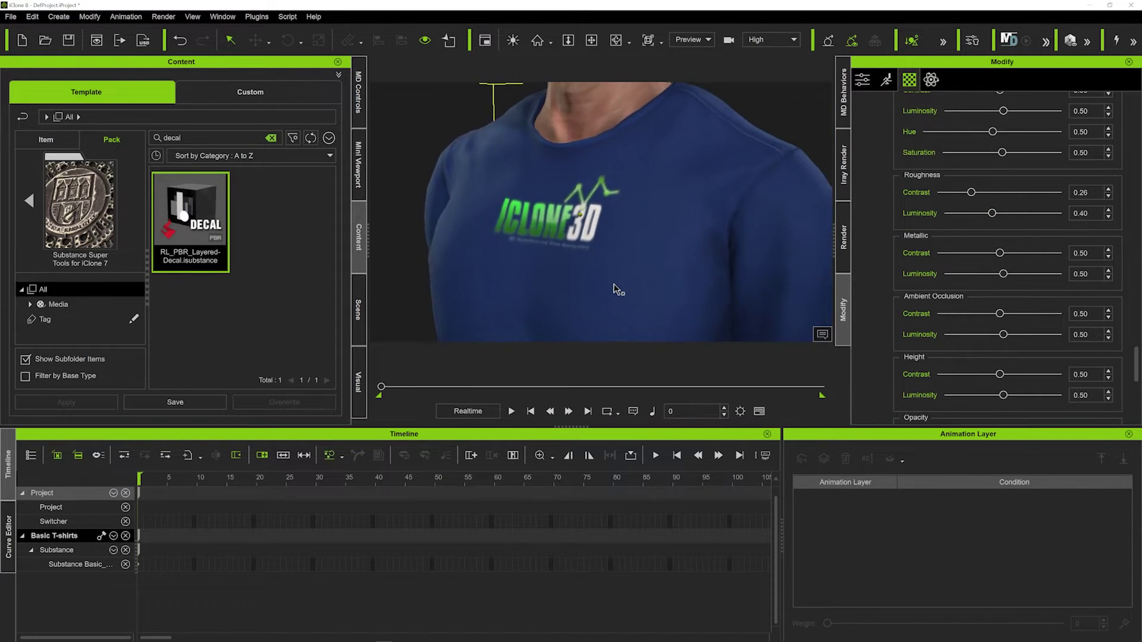
Step: Zoom out to a full front view of the character wearing the logo T-shirt
scroll(621, 291, down, 6)
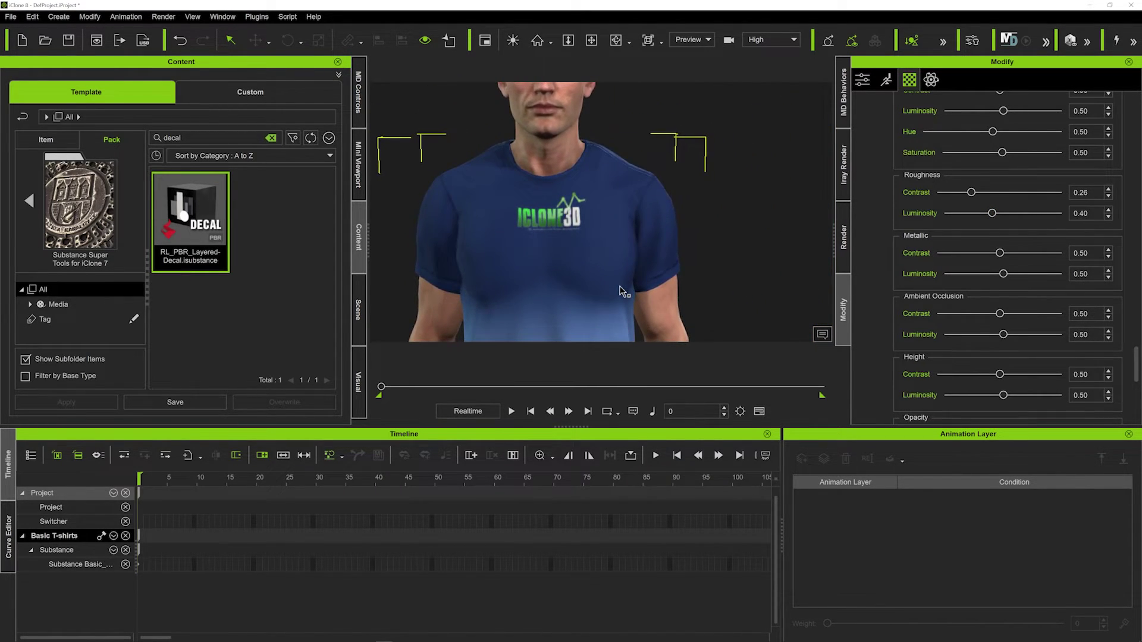
scroll(622, 291, down, 6)
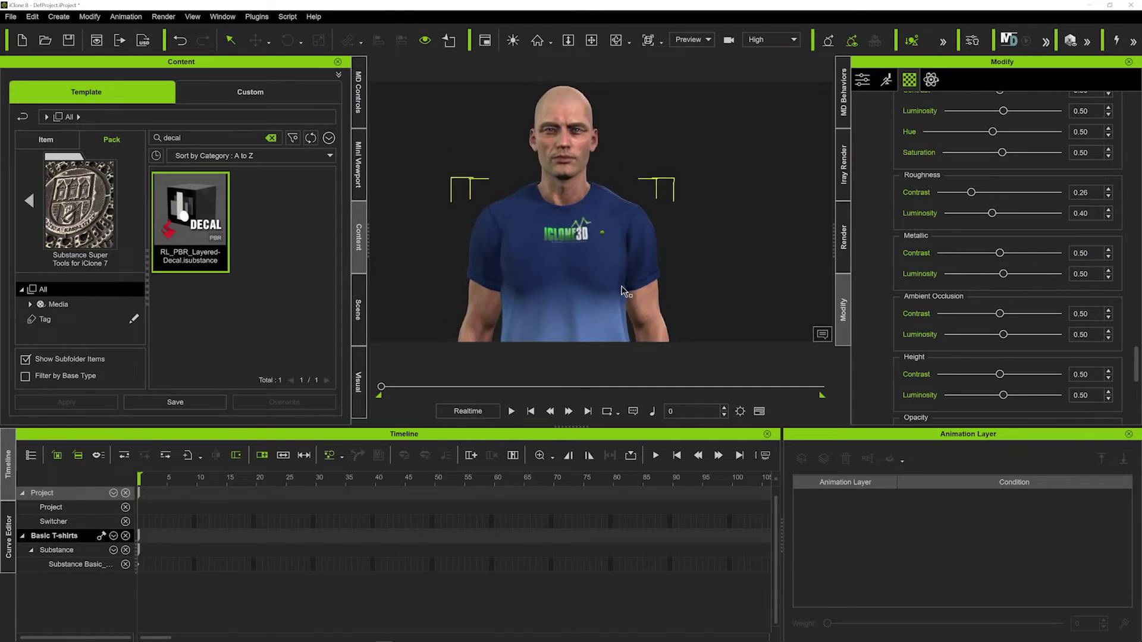